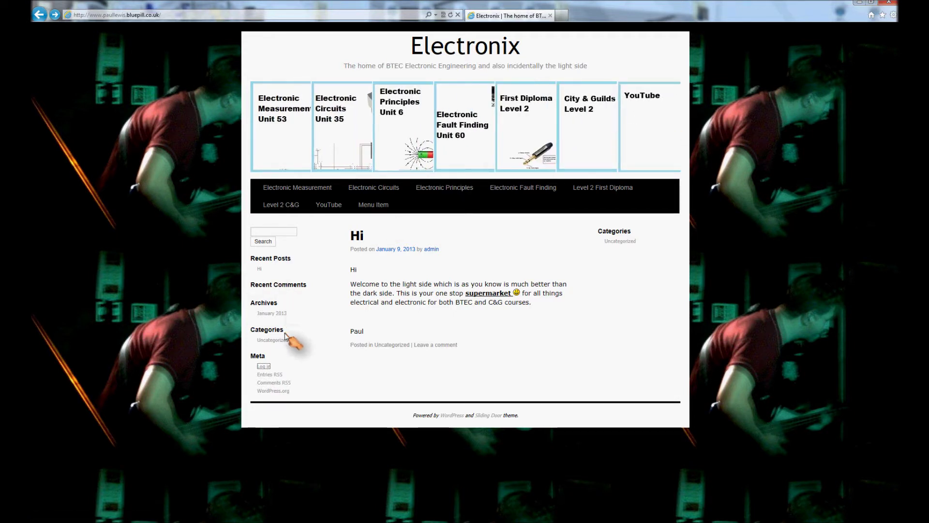
Step: Open the Electronix login page from the Log in link under Meta
{"action": "left_click", "coordinate": [264, 367]}
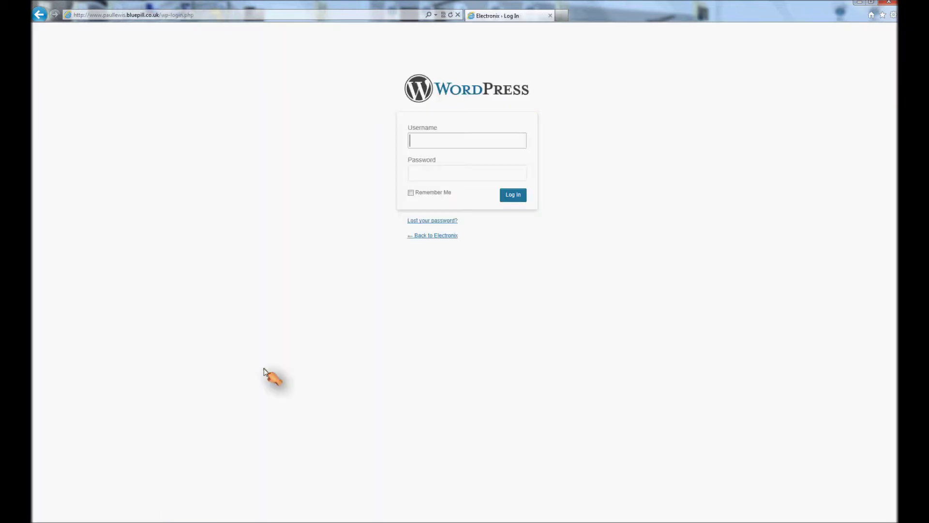
Step: Log in with the admin account and go to the Pages list
{"action": "type", "text": "admin"}
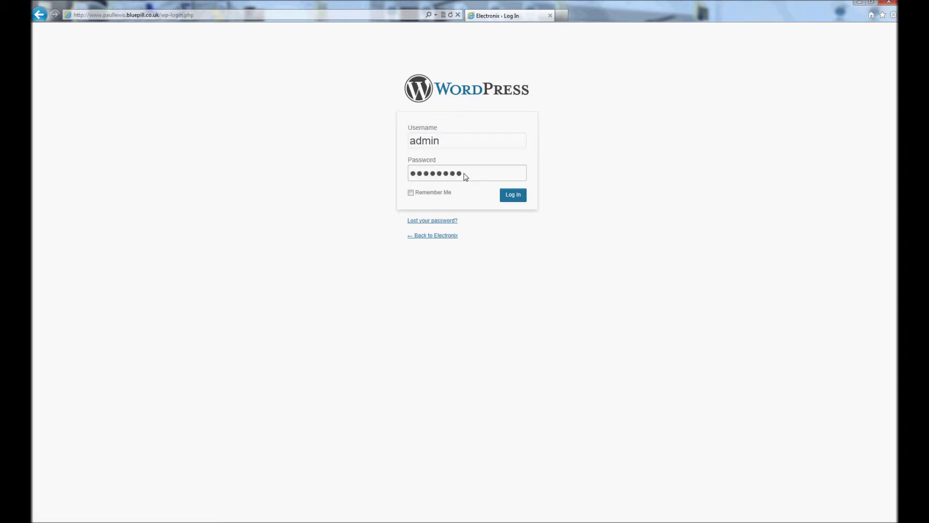
{"action": "key", "text": "Return"}
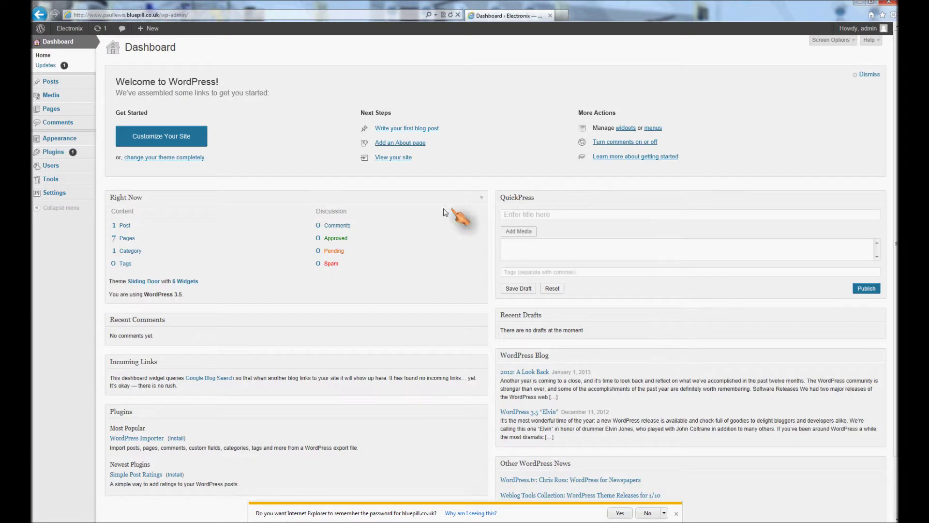
{"action": "left_click", "coordinate": [53, 111]}
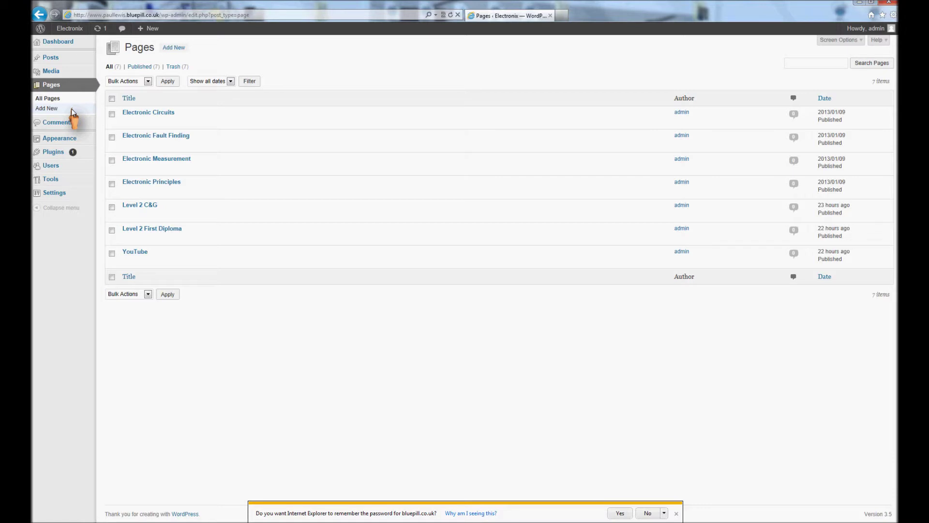
Step: Publish a blank page titled 'New page'
{"action": "mouse_move", "coordinate": [129, 114]}
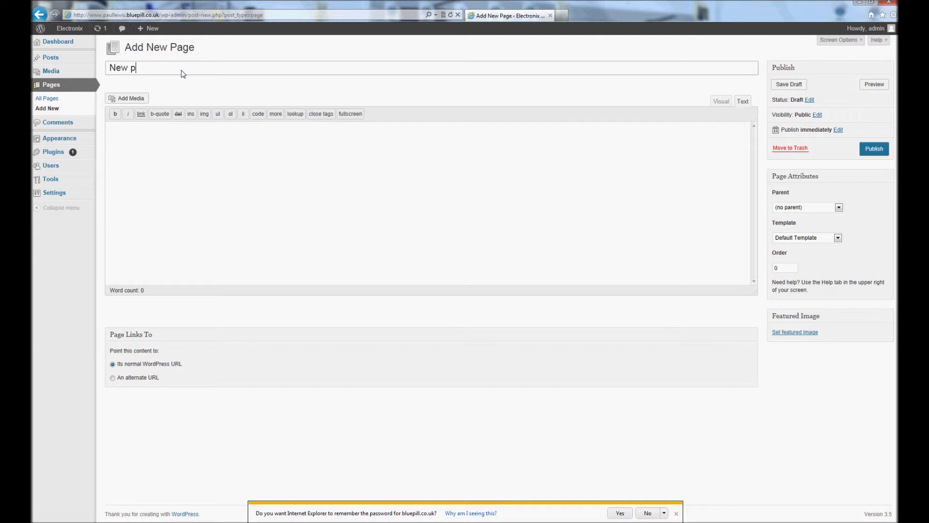
{"action": "left_click", "coordinate": [862, 151]}
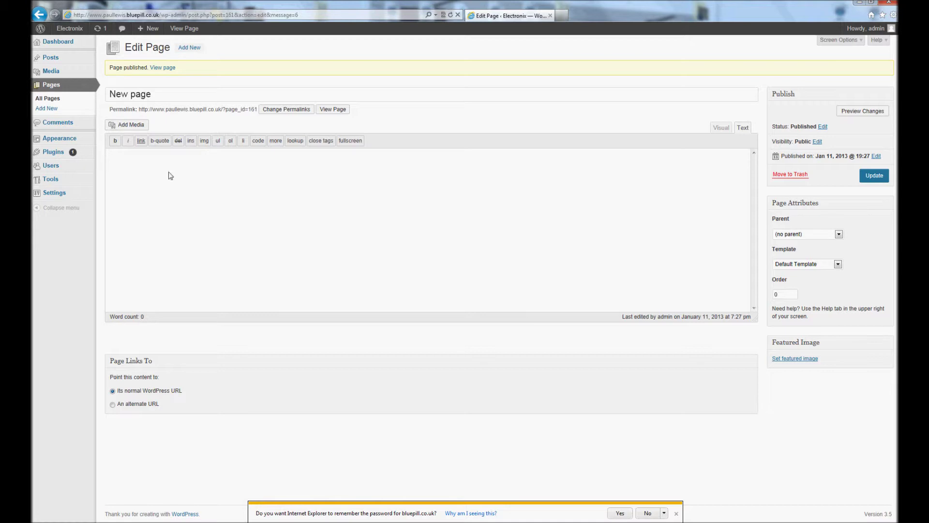
{"action": "left_click", "coordinate": [56, 101]}
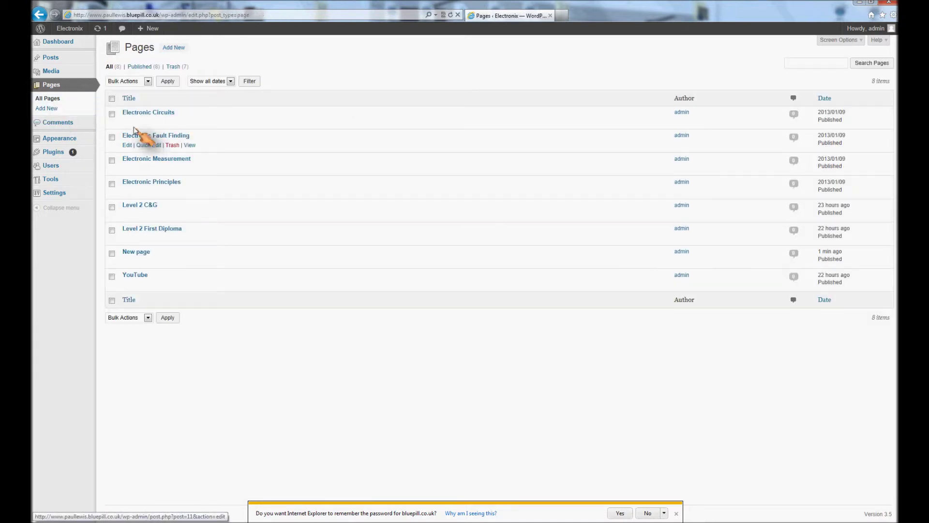
Step: Remove featured images from Electronic Circuits, Electronic Principles, Level 2 C&G and Level 2 First Diploma, then minimise the browser
{"action": "left_click", "coordinate": [127, 122]}
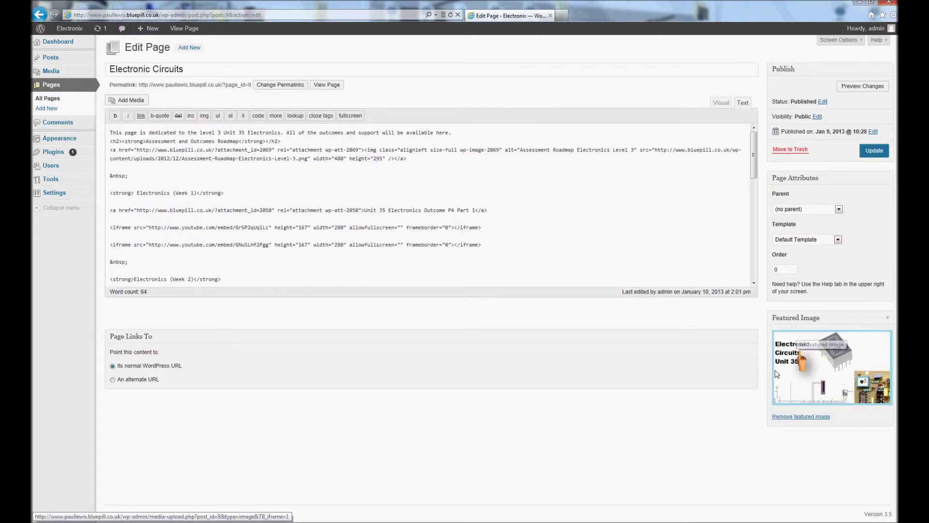
{"action": "left_click", "coordinate": [789, 416]}
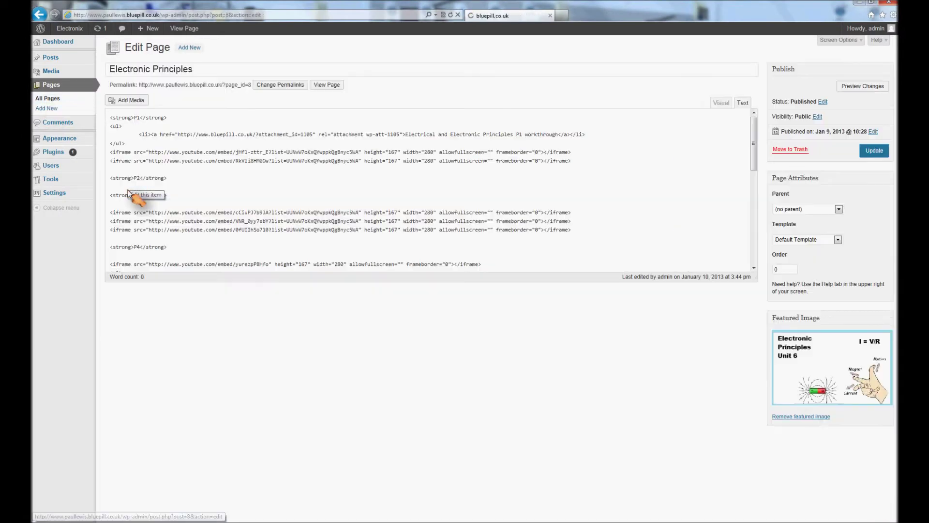
{"action": "left_click", "coordinate": [790, 413]}
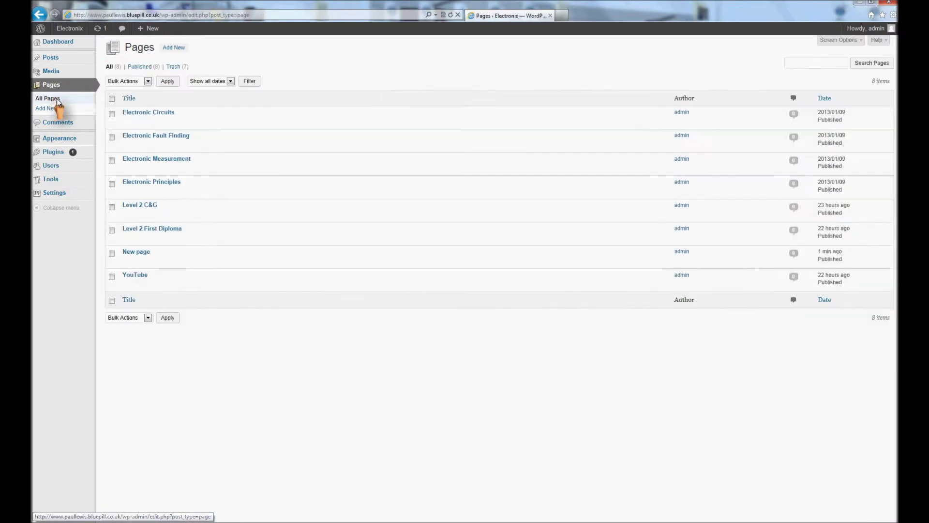
{"action": "left_click", "coordinate": [797, 415]}
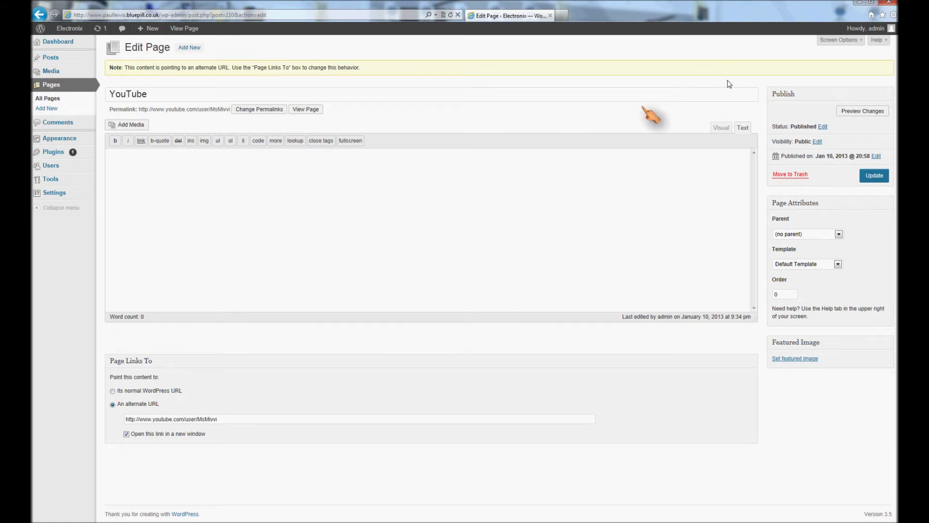
{"action": "left_click", "coordinate": [865, 4]}
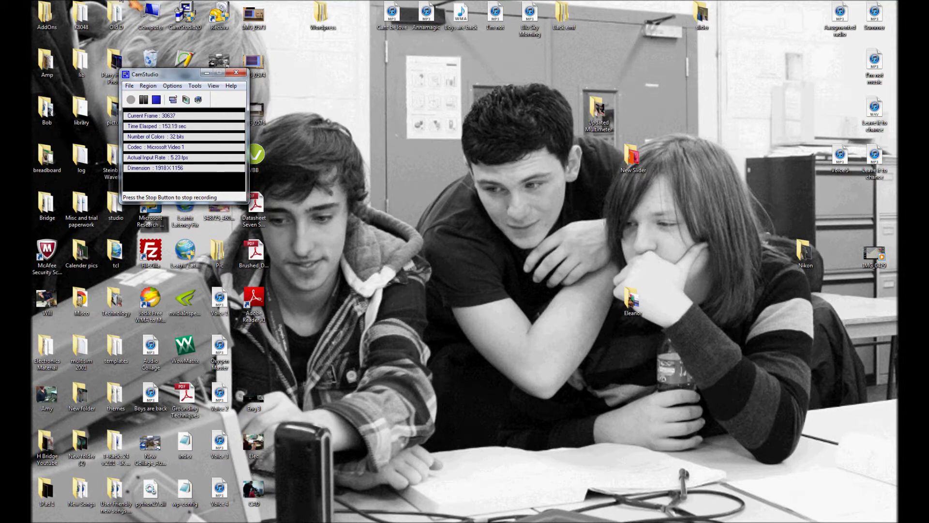
Step: View the New Slider image folder, then return to the WordPress Pages list
{"action": "mouse_move", "coordinate": [129, 4]}
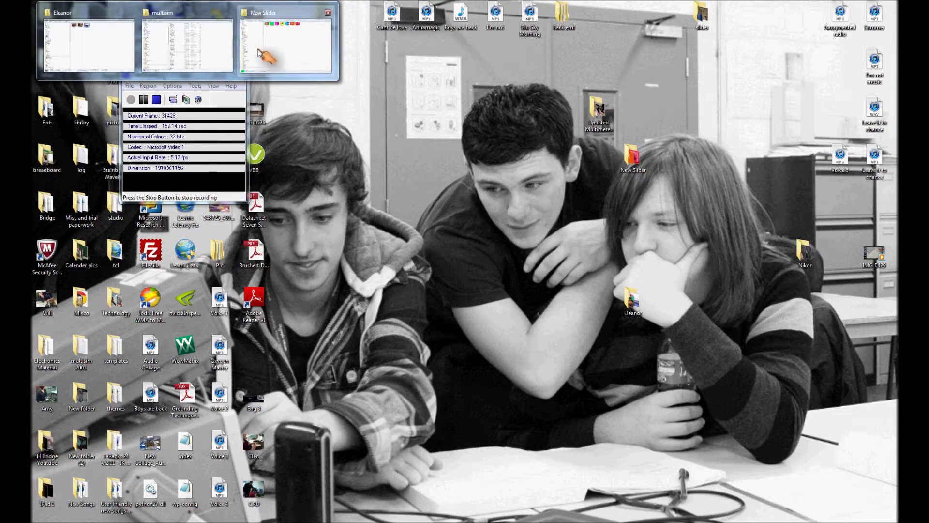
{"action": "left_click", "coordinate": [259, 51]}
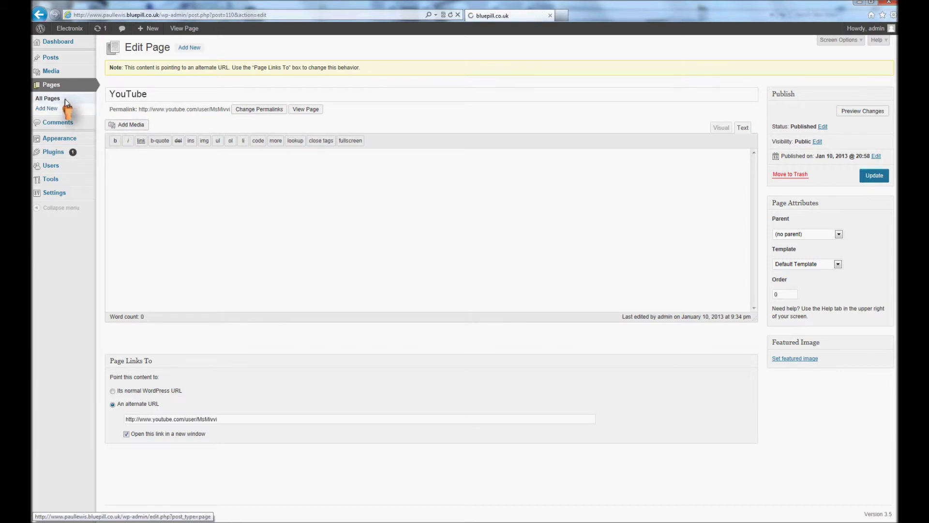
{"action": "left_click", "coordinate": [49, 98]}
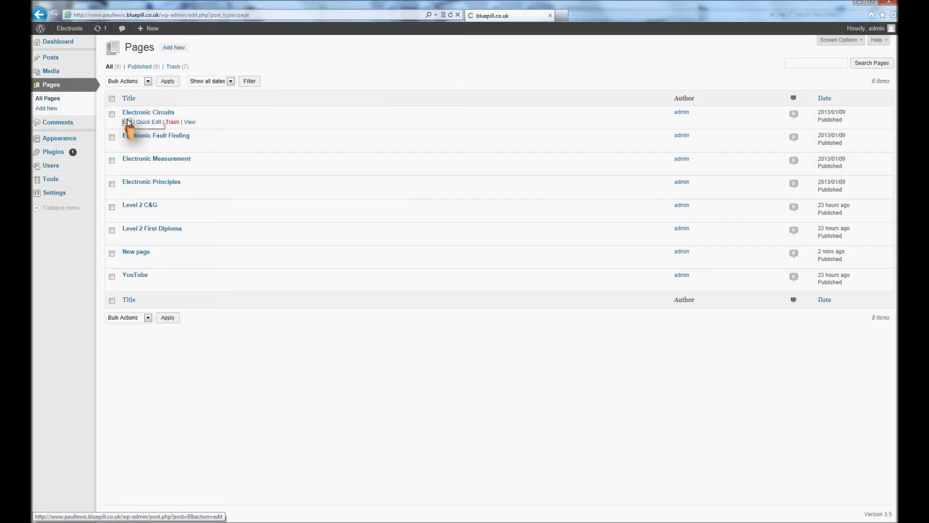
Step: Upload all seven PNGs from Desktop\New Slider through Add Media on Electronic Circuits
{"action": "left_click", "coordinate": [127, 122]}
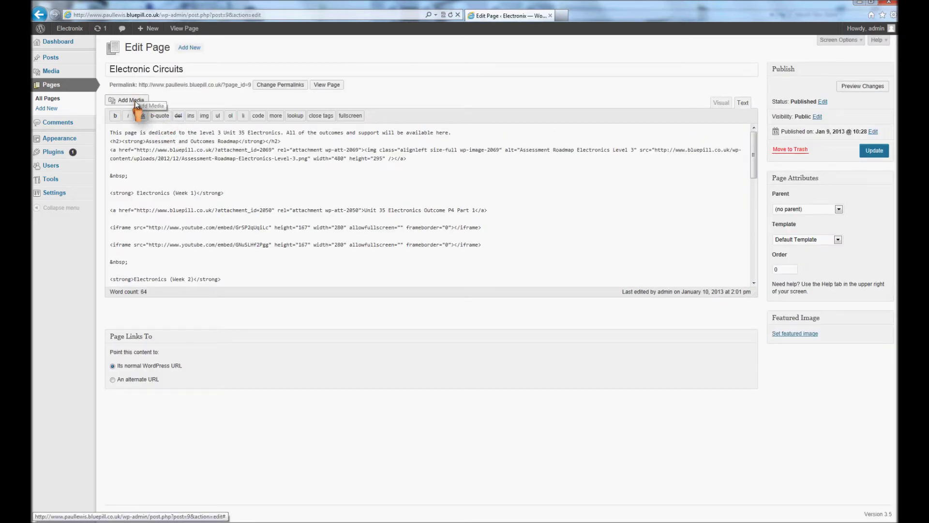
{"action": "left_click", "coordinate": [133, 100]}
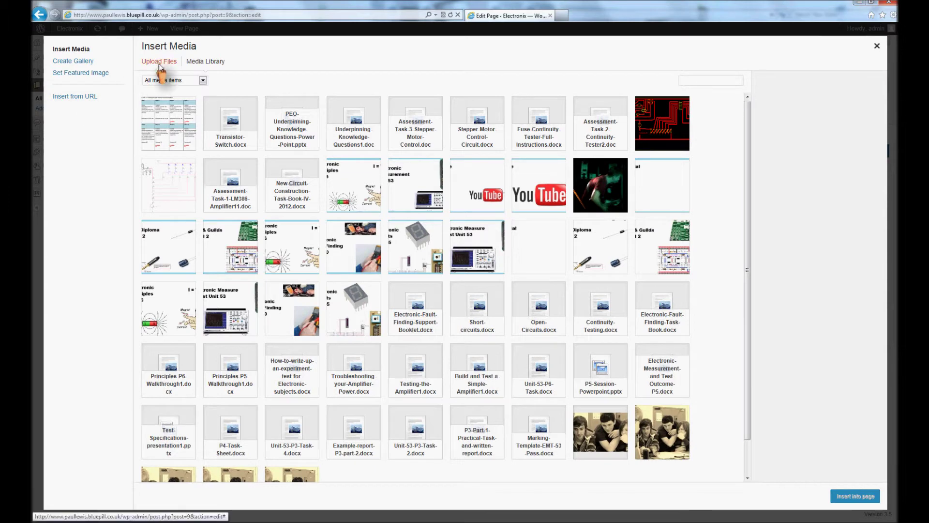
{"action": "left_click", "coordinate": [159, 63]}
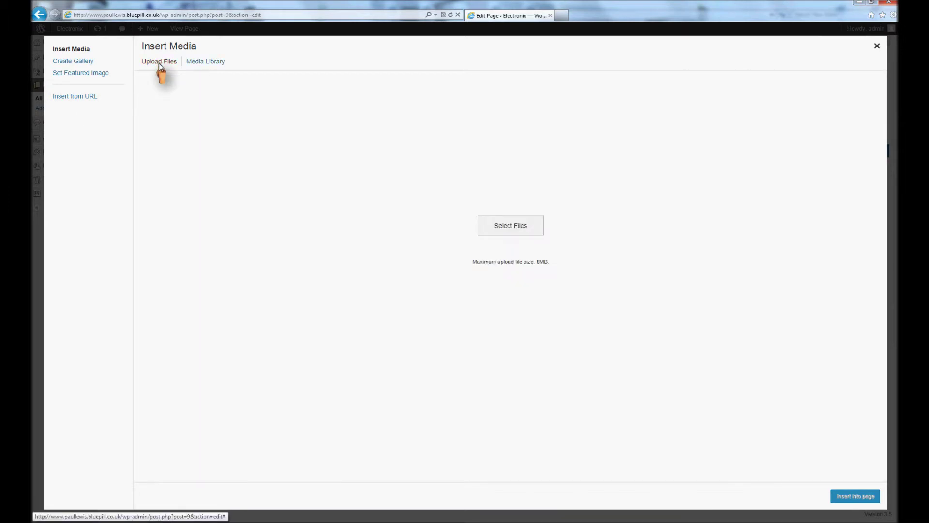
{"action": "left_click", "coordinate": [498, 236]}
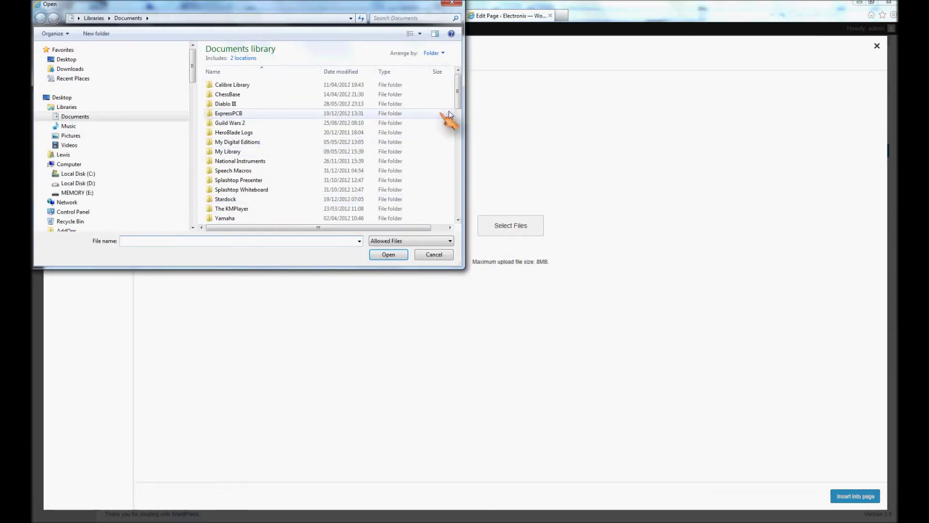
{"action": "left_click_drag", "start_coordinate": [458, 107], "coordinate": [462, 130]}
{"action": "left_click", "coordinate": [67, 60]}
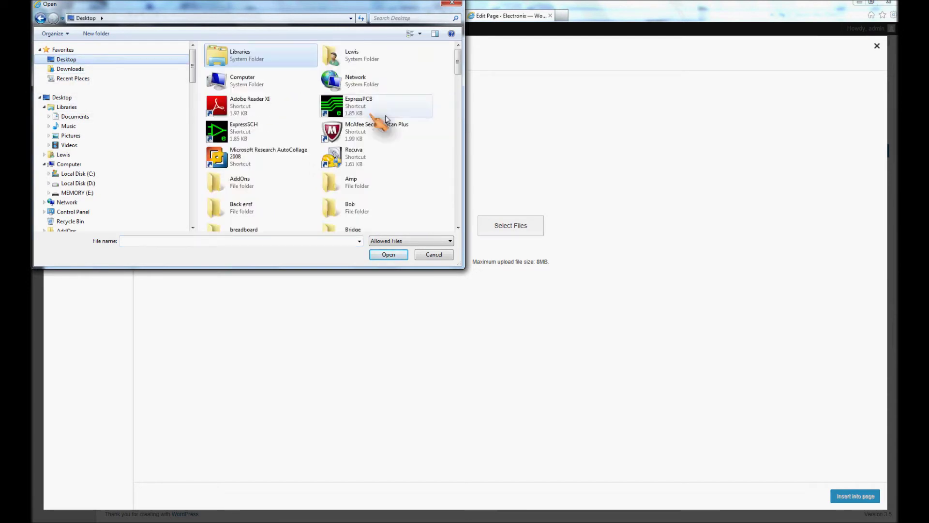
{"action": "left_click_drag", "start_coordinate": [458, 68], "coordinate": [459, 102]}
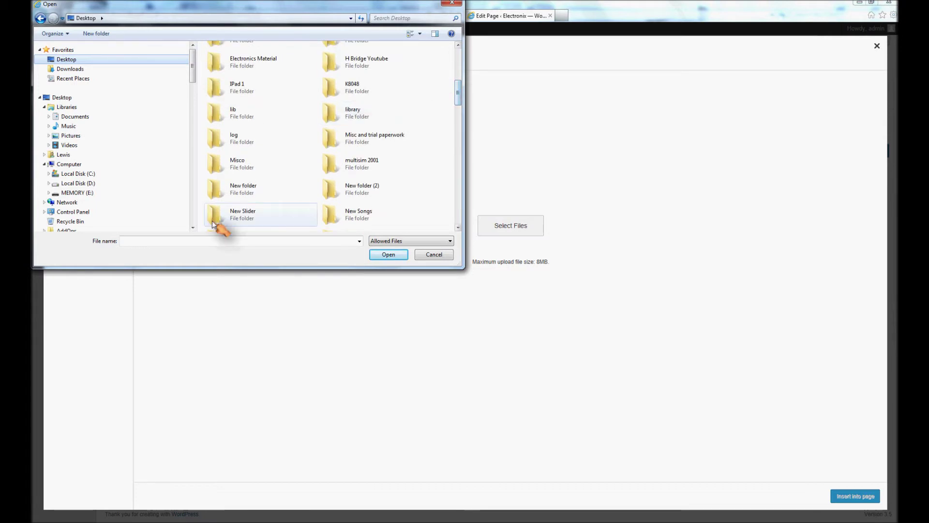
{"action": "double_click", "coordinate": [227, 216]}
{"action": "left_click_drag", "start_coordinate": [264, 162], "coordinate": [204, 59]}
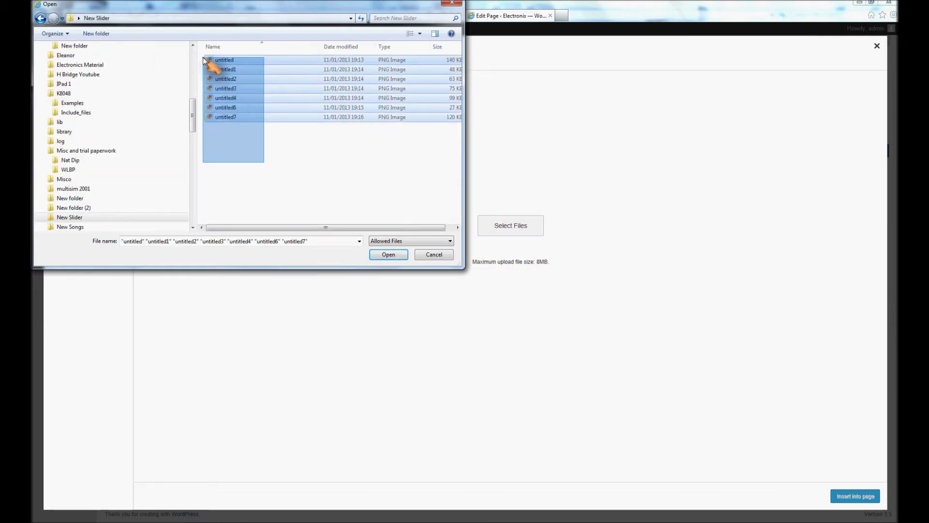
{"action": "left_click", "coordinate": [388, 254]}
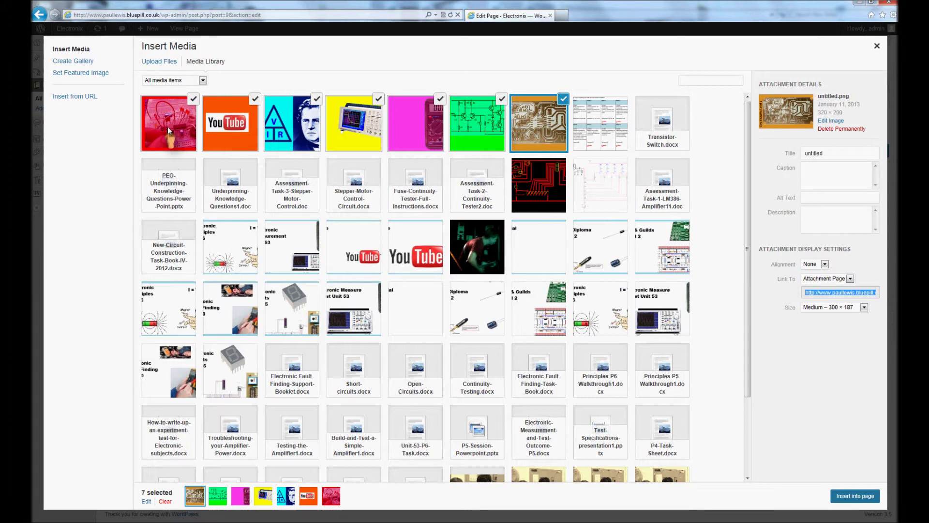
Step: Insert the seven selected slider images into the Electronic Circuits page at medium size
{"action": "left_click", "coordinate": [475, 138]}
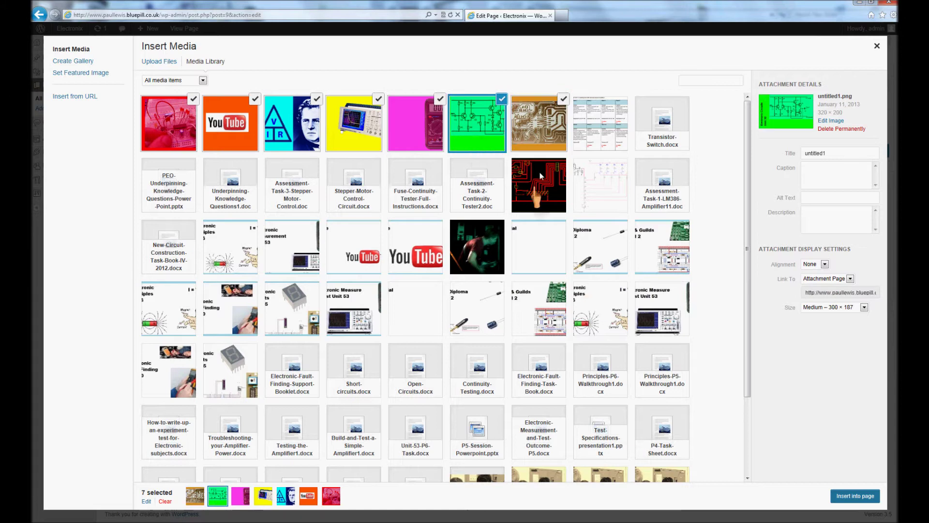
{"action": "left_click", "coordinate": [853, 495]}
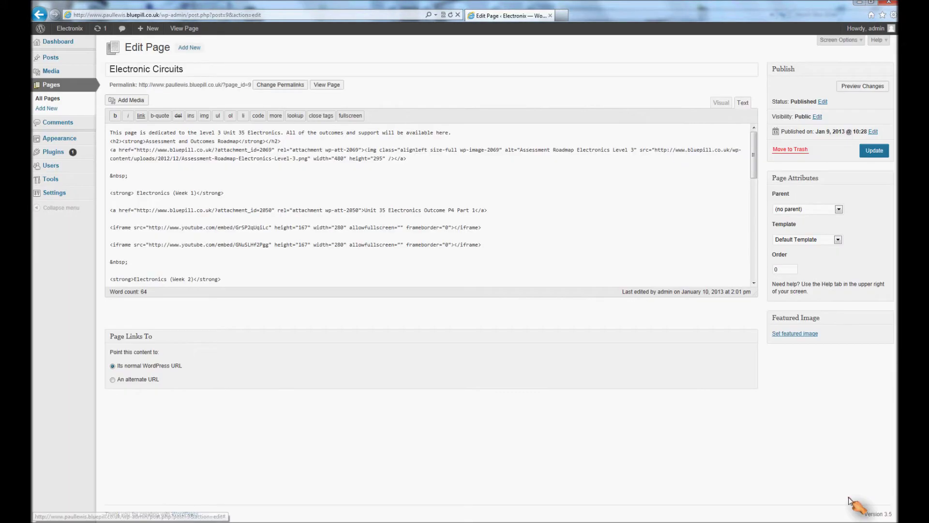
Step: Set the green circuit image as the Electronic Circuits featured image
{"action": "left_click", "coordinate": [783, 334]}
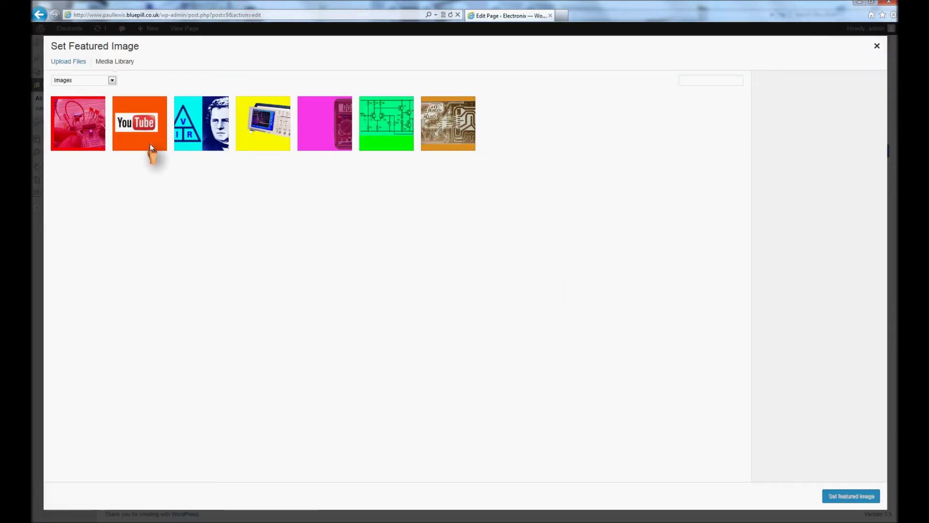
{"action": "left_click", "coordinate": [379, 145]}
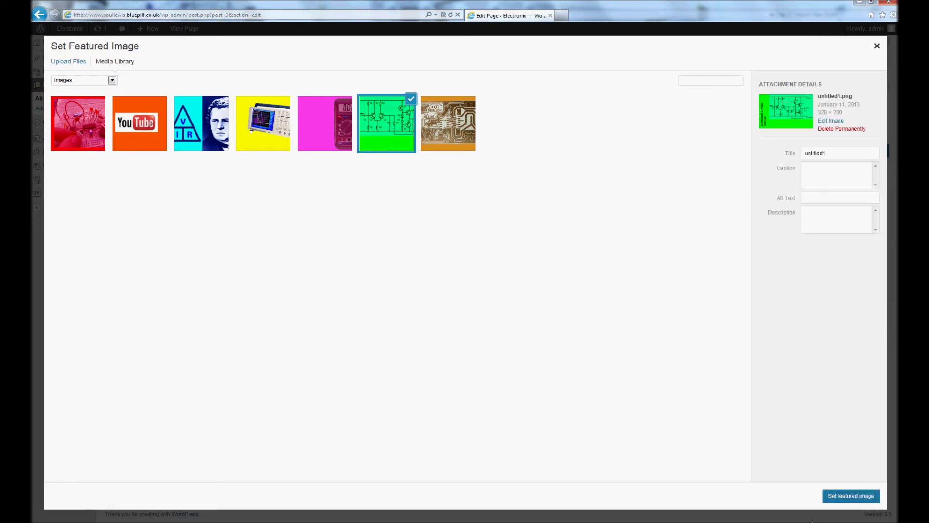
{"action": "left_click", "coordinate": [823, 497]}
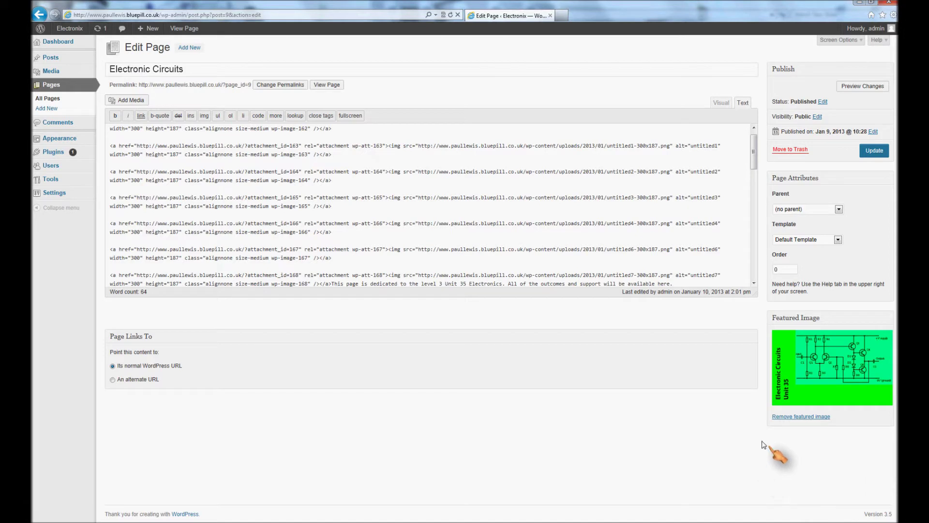
{"action": "mouse_move", "coordinate": [55, 141]}
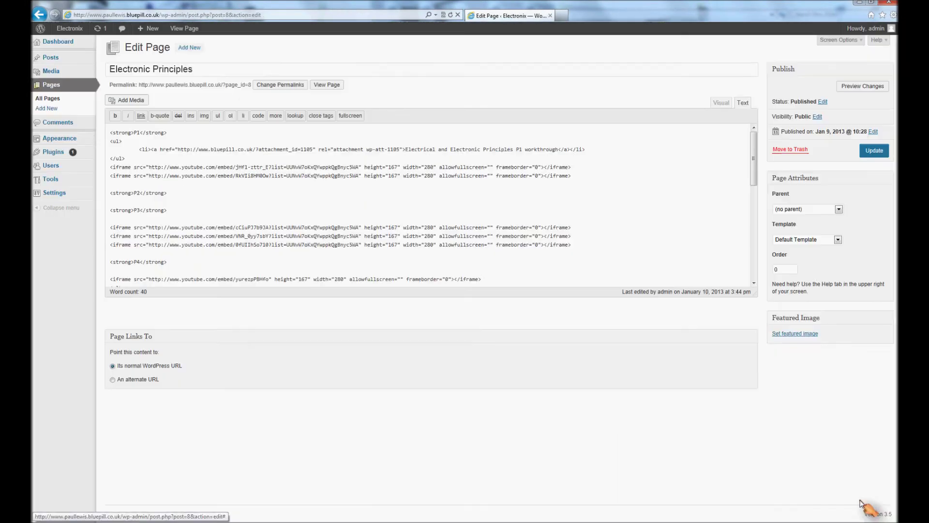
Step: Assign featured images to Level 2 C&G, Level 2 First Diploma (red image) and YouTube
{"action": "left_click", "coordinate": [59, 100]}
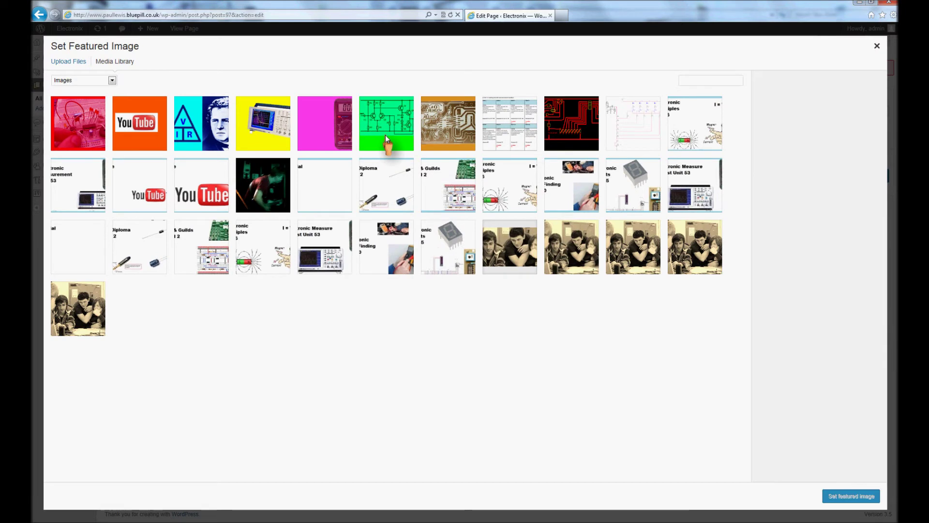
{"action": "left_click", "coordinate": [448, 120]}
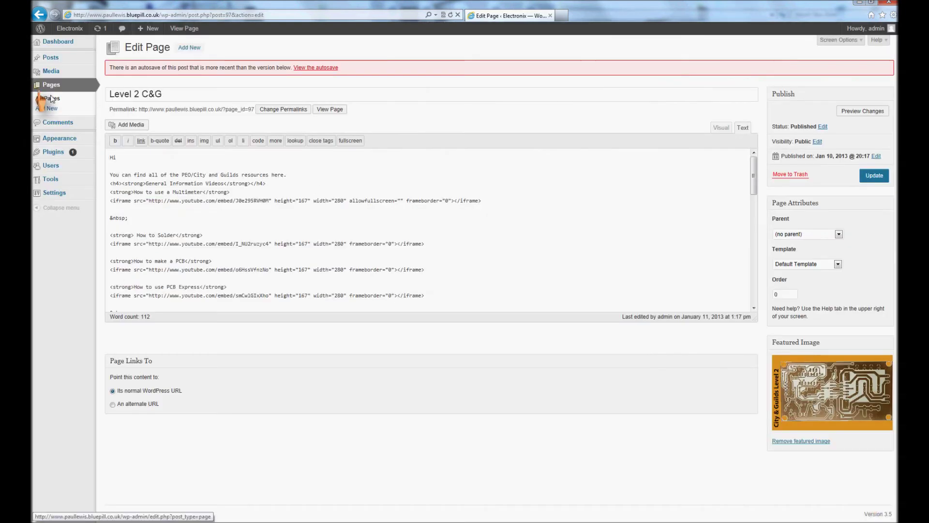
{"action": "left_click", "coordinate": [50, 98]}
{"action": "left_click", "coordinate": [128, 235]}
{"action": "left_click", "coordinate": [797, 332]}
{"action": "left_click", "coordinate": [840, 492]}
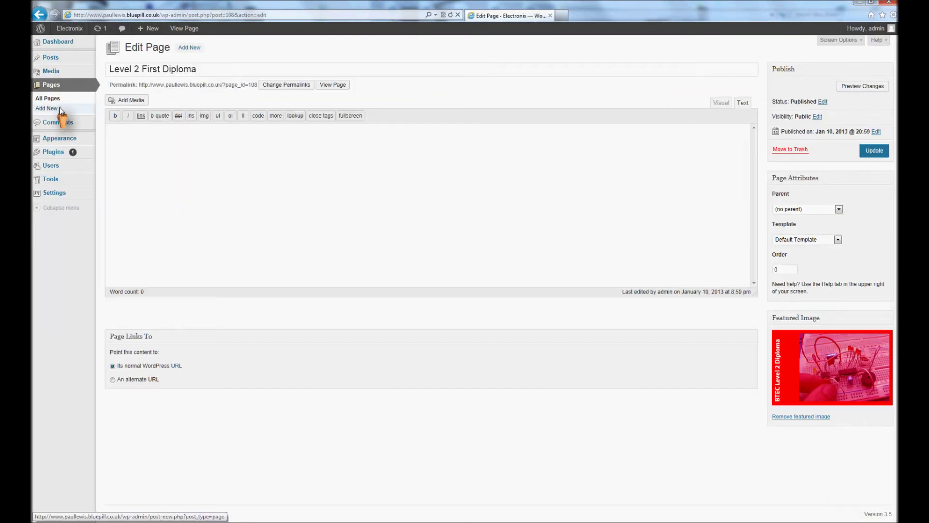
{"action": "left_click", "coordinate": [60, 107]}
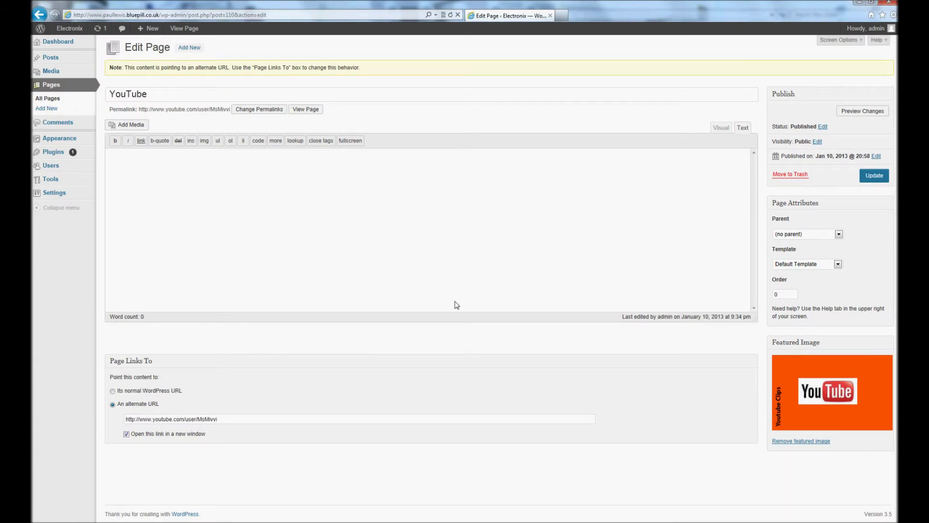
{"action": "mouse_move", "coordinate": [62, 139]}
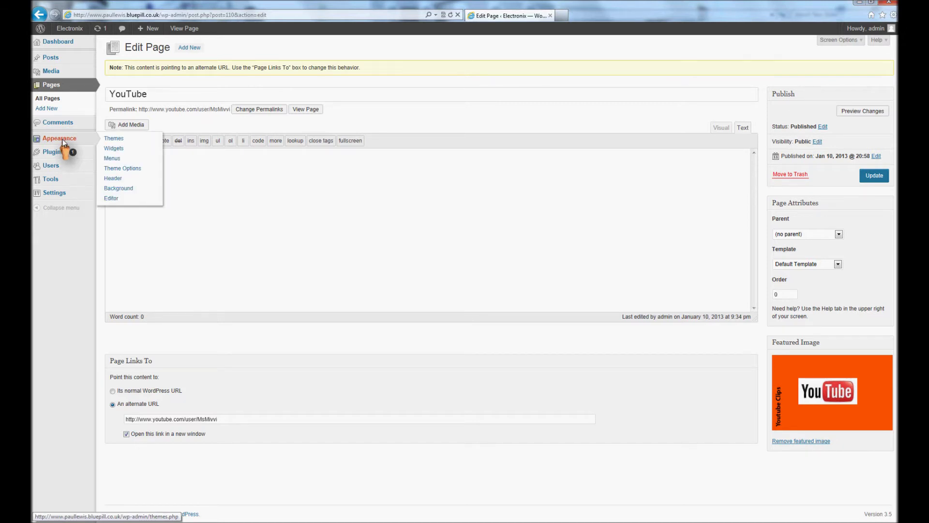
Step: In Appearance > Menus, remove the custom Menu Item and delete the slider menu
{"action": "left_click", "coordinate": [116, 160]}
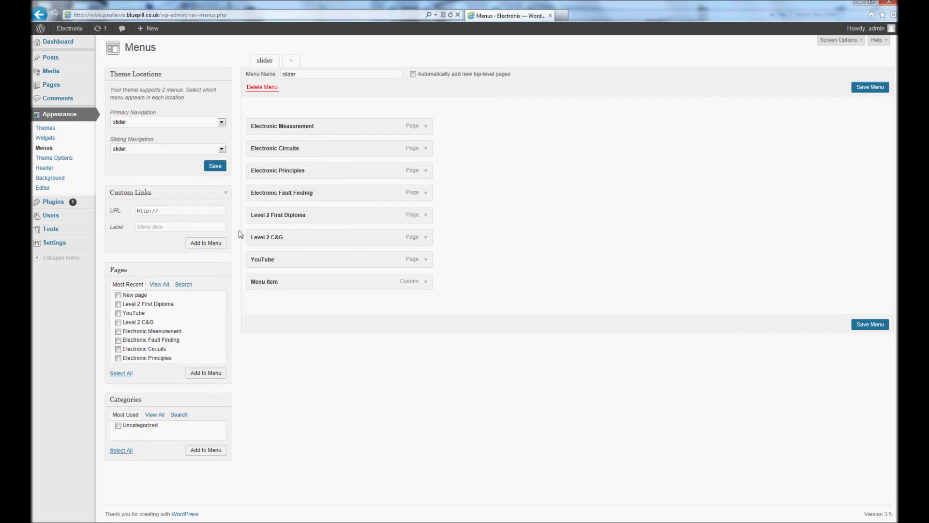
{"action": "left_click", "coordinate": [429, 285]}
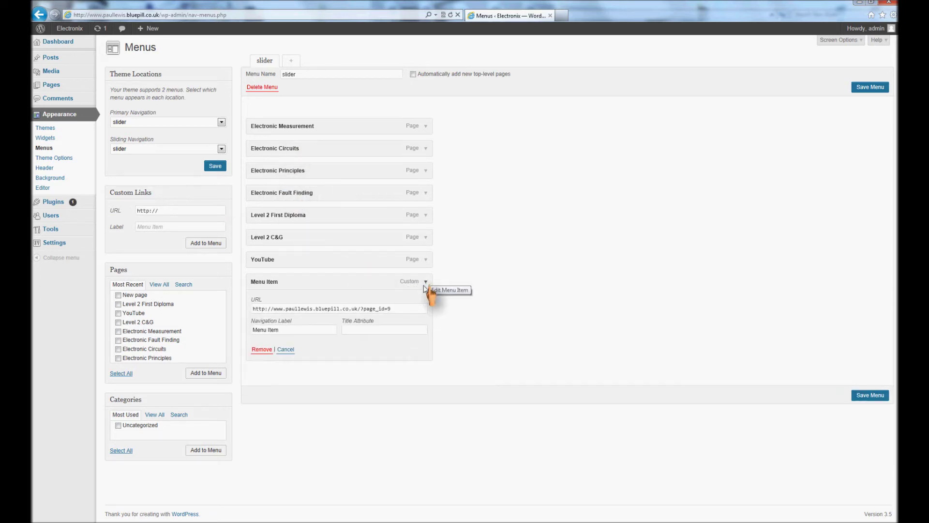
{"action": "left_click", "coordinate": [262, 349]}
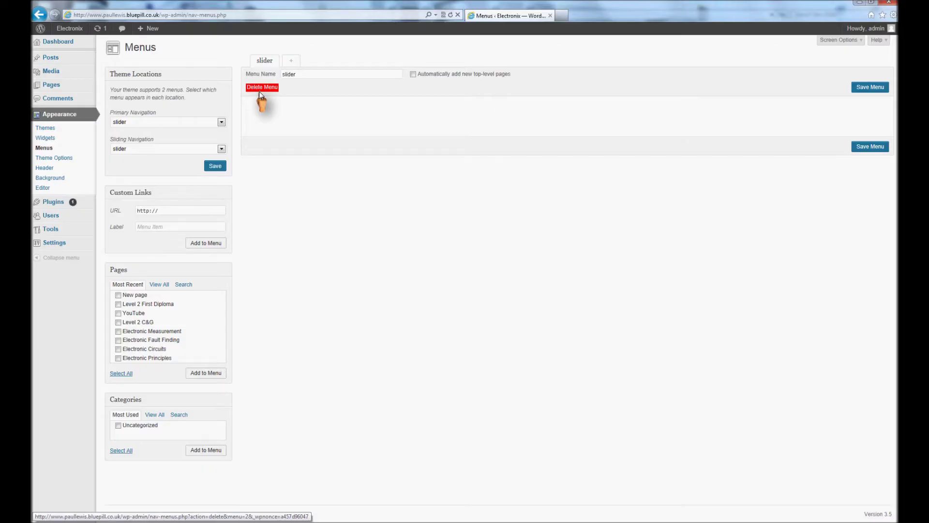
{"action": "left_click", "coordinate": [260, 88]}
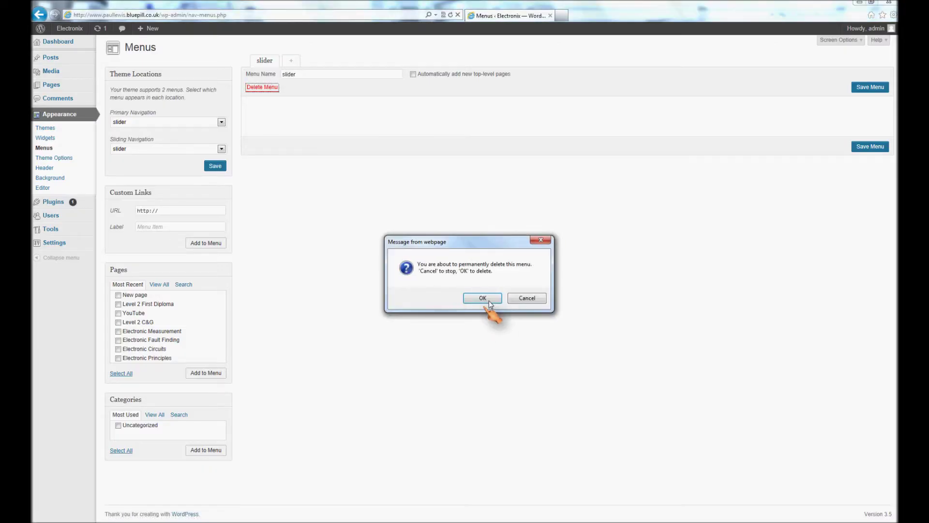
{"action": "left_click", "coordinate": [486, 299]}
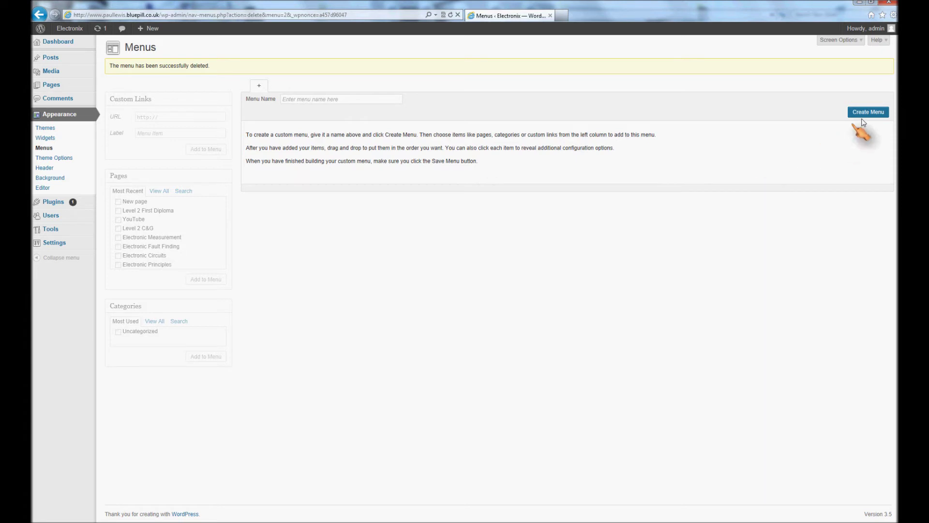
Step: Enter 'Slider' as the menu name and create the menu
{"action": "left_click", "coordinate": [370, 102]}
{"action": "type", "text": "Slider"}
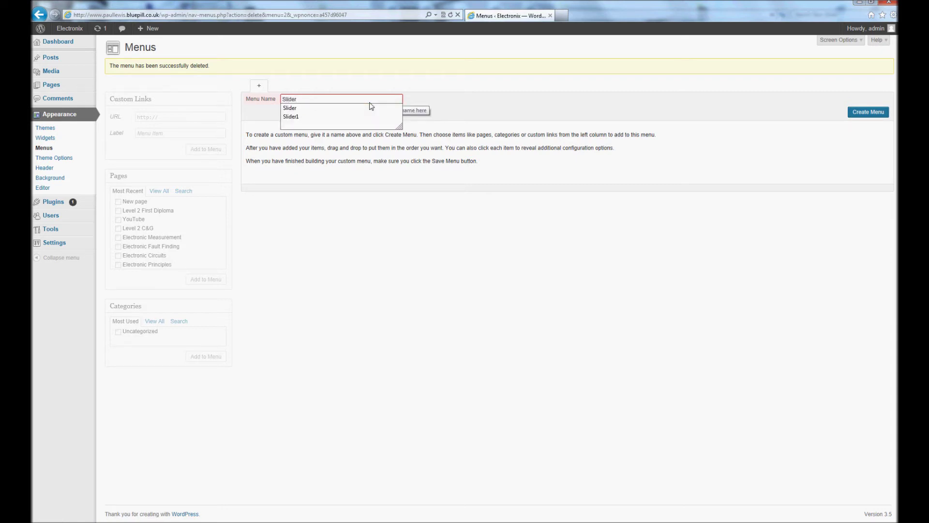
{"action": "left_click", "coordinate": [369, 189]}
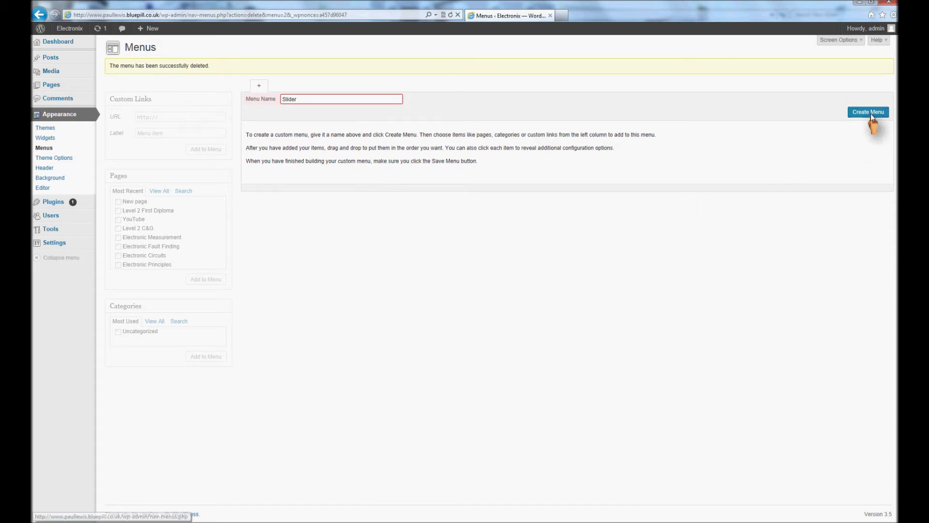
{"action": "left_click", "coordinate": [871, 112]}
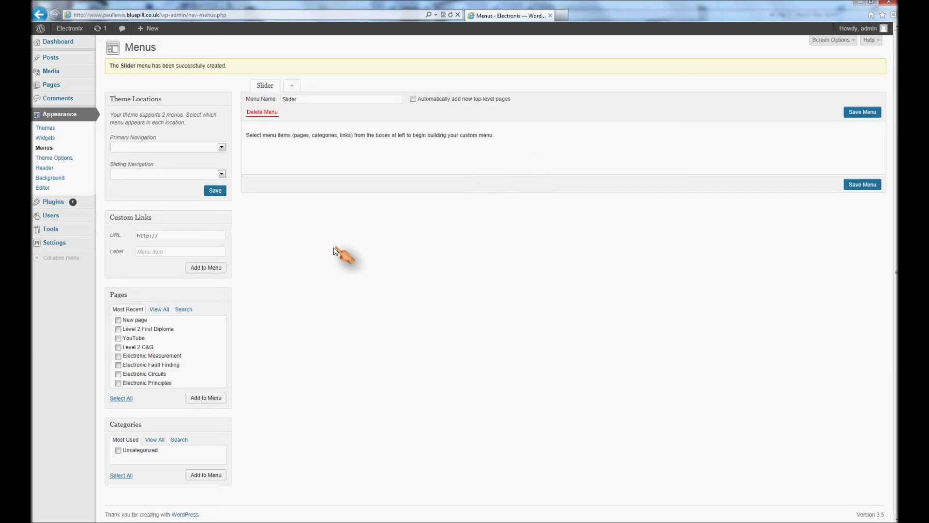
Step: Tick Level 2 C&G, Electronic Measurement, Electronic Circuits and Electronic Principles, then add the pages to Slider
{"action": "left_click", "coordinate": [118, 347]}
{"action": "left_click", "coordinate": [118, 356]}
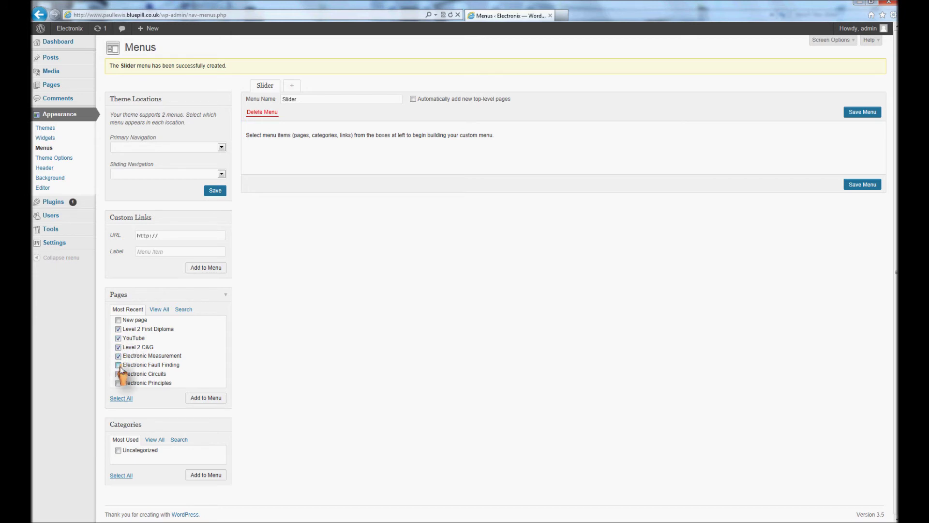
{"action": "left_click", "coordinate": [118, 375]}
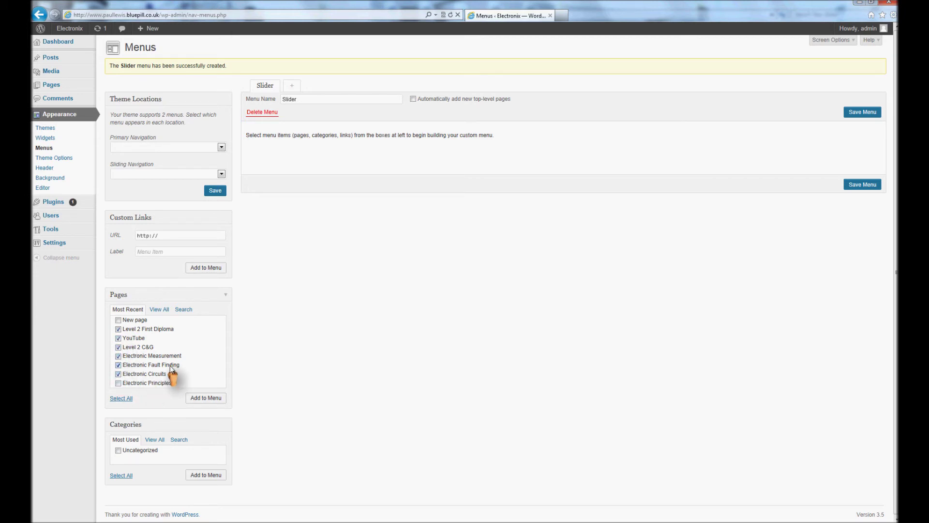
{"action": "left_click", "coordinate": [118, 383]}
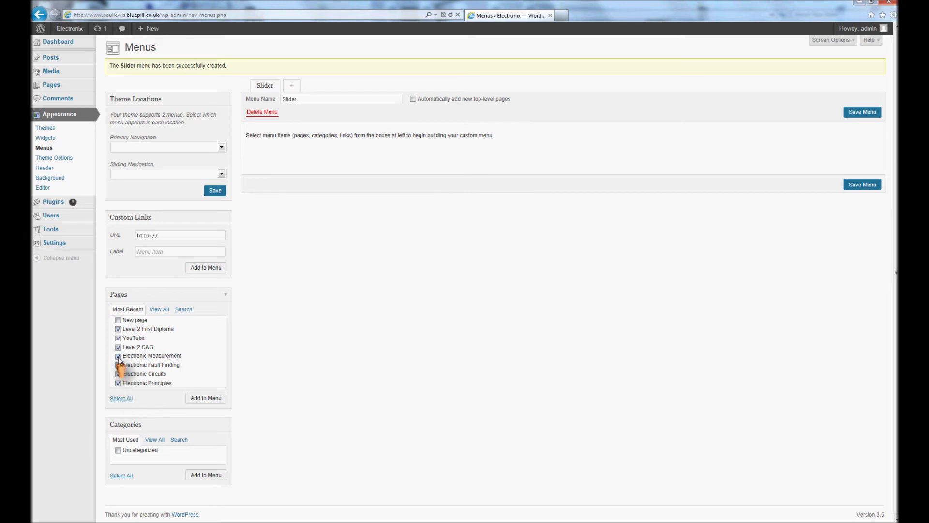
{"action": "left_click", "coordinate": [193, 399]}
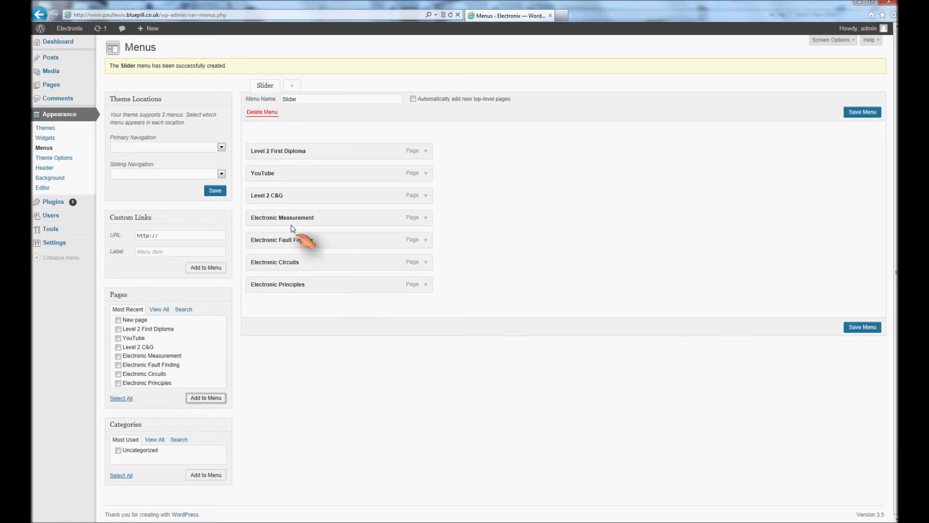
Step: Set Slider as both the Primary and Sliding Navigation menu, save, and view the live site
{"action": "left_click", "coordinate": [221, 148]}
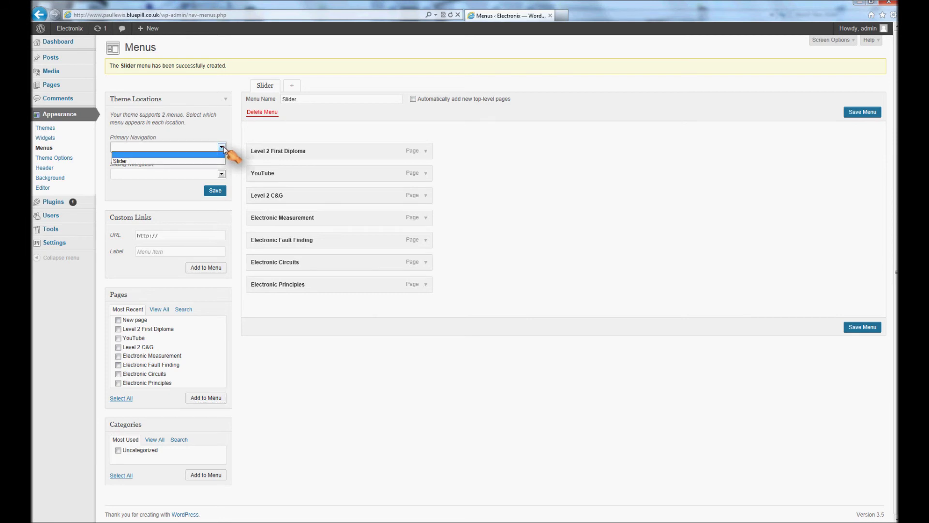
{"action": "left_click", "coordinate": [130, 161]}
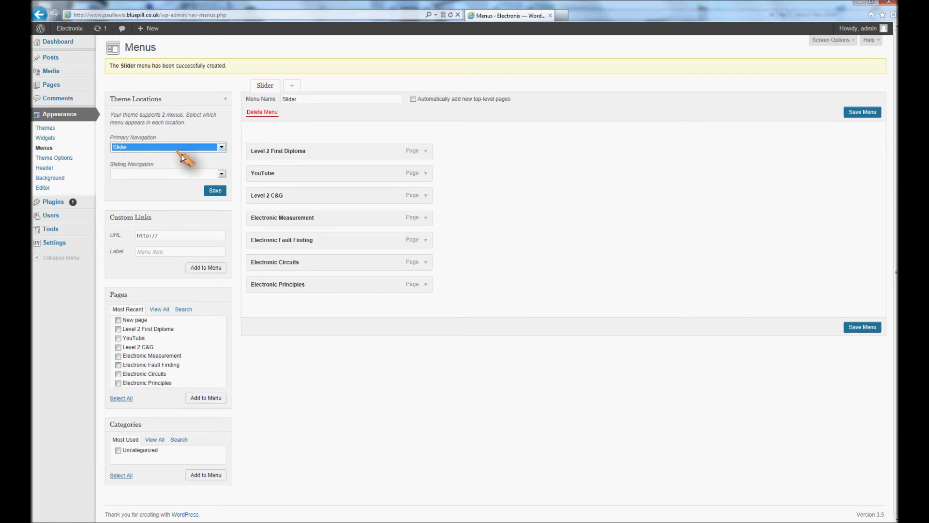
{"action": "left_click", "coordinate": [221, 173]}
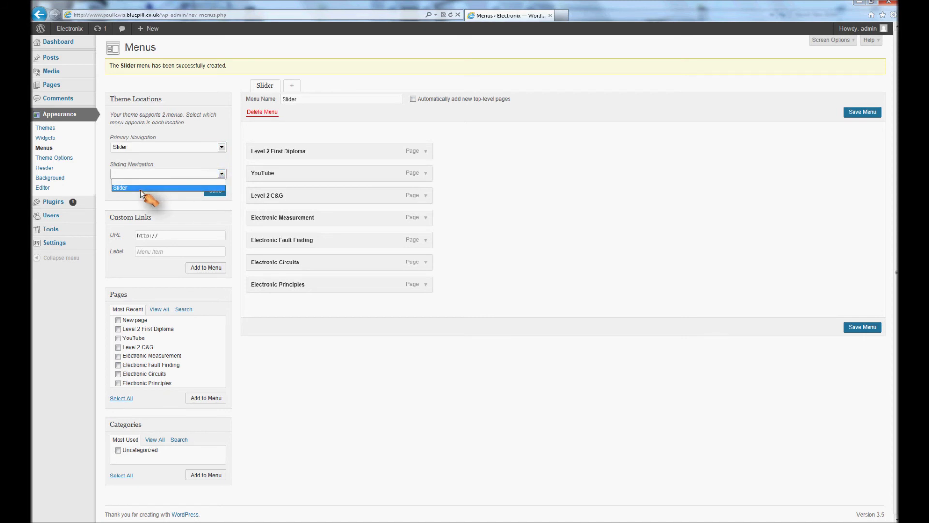
{"action": "left_click", "coordinate": [140, 188]}
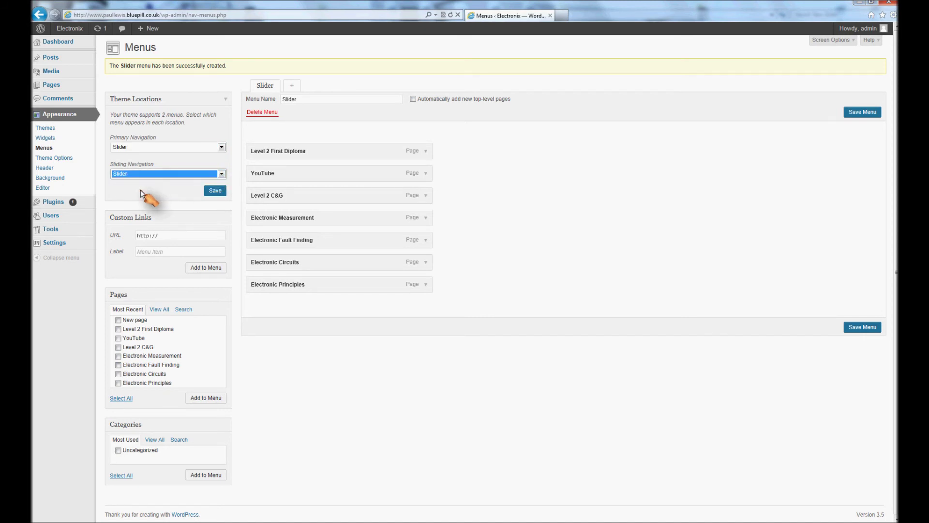
{"action": "left_click", "coordinate": [857, 328]}
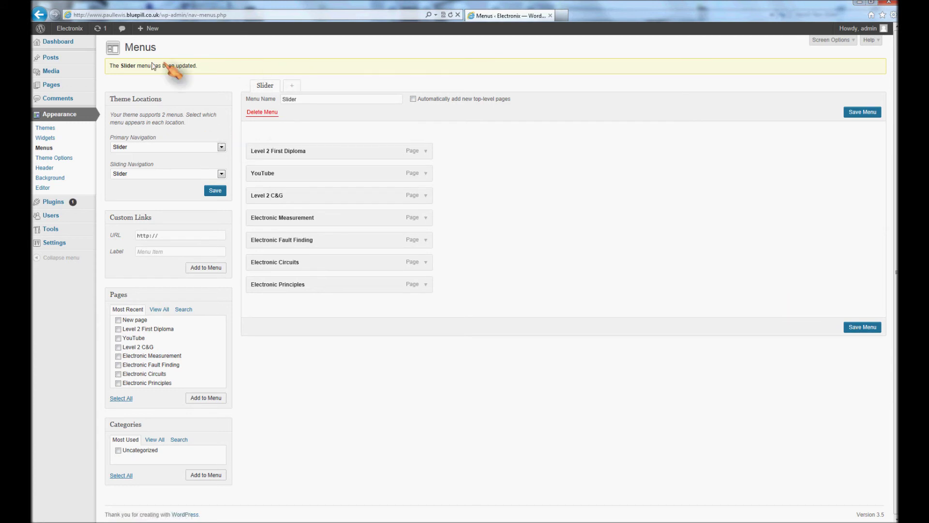
{"action": "left_click", "coordinate": [76, 31]}
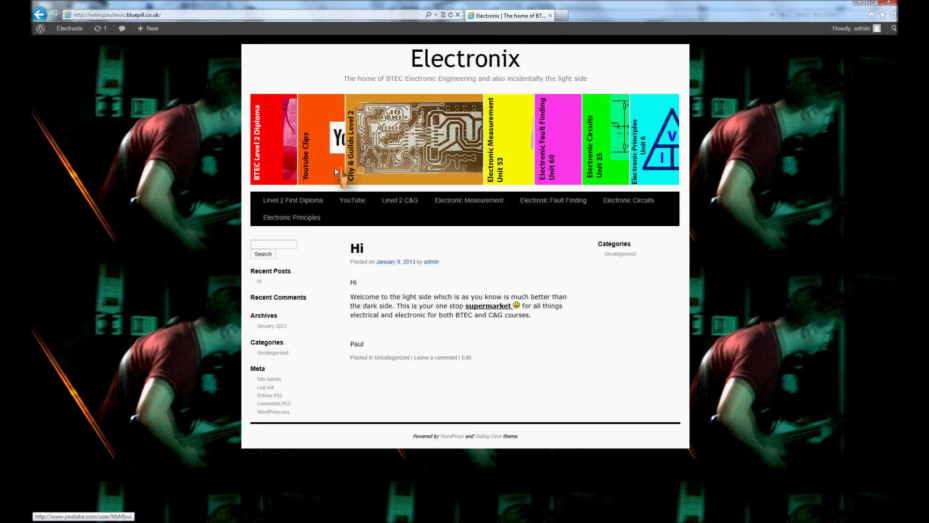
Step: Return from the live Electronix site to the WordPress admin Dashboard
{"action": "left_click", "coordinate": [70, 29]}
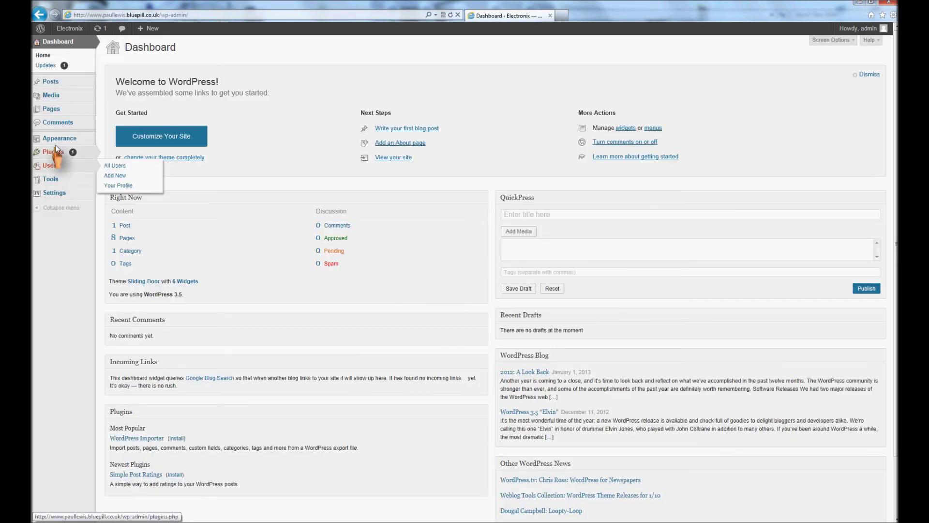
Step: Drag Measurement, Circuits, Principles and Fault Finding to the top and YouTube to the bottom
{"action": "mouse_move", "coordinate": [58, 139]}
{"action": "left_click", "coordinate": [111, 158]}
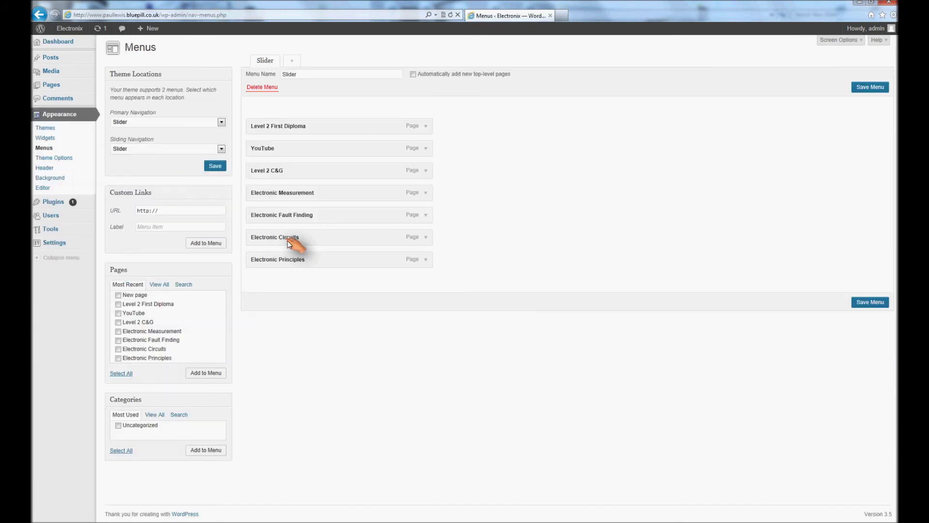
{"action": "left_click_drag", "start_coordinate": [287, 197], "coordinate": [290, 132]}
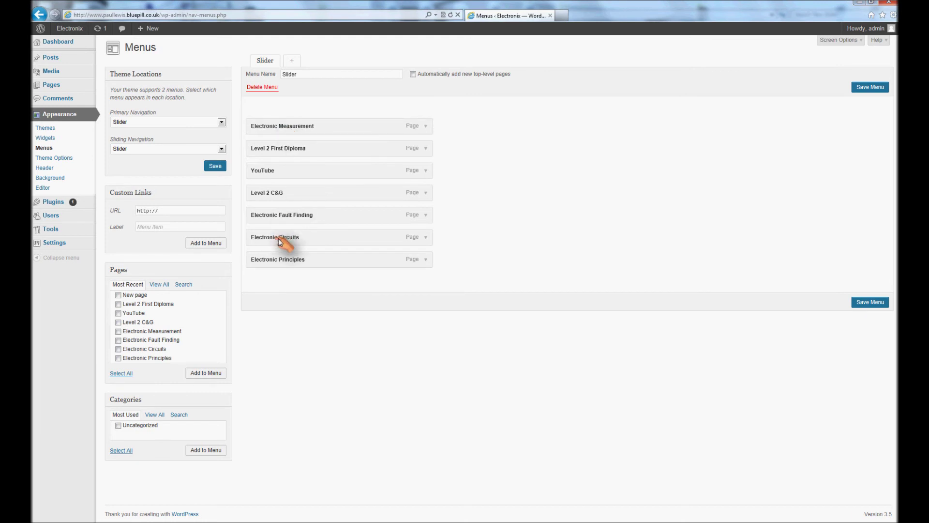
{"action": "left_click_drag", "start_coordinate": [284, 237], "coordinate": [282, 151]}
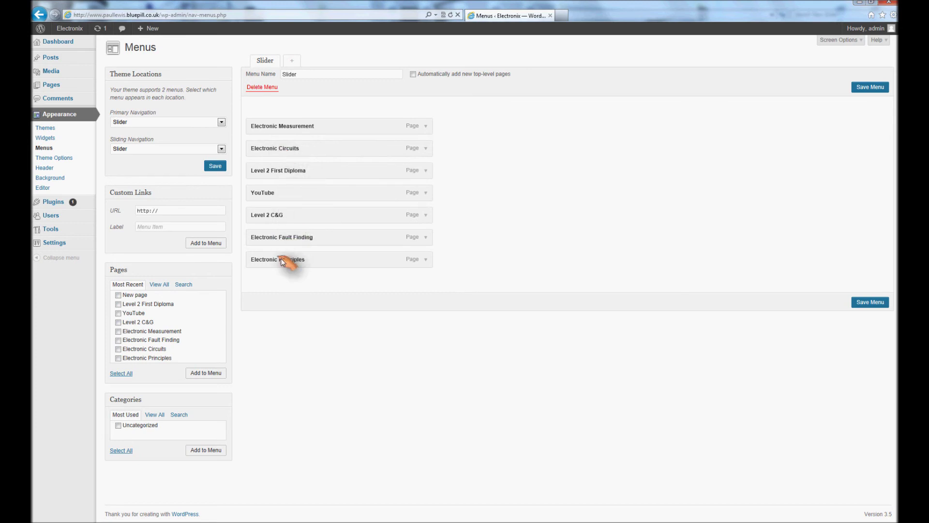
{"action": "left_click_drag", "start_coordinate": [285, 259], "coordinate": [287, 175]}
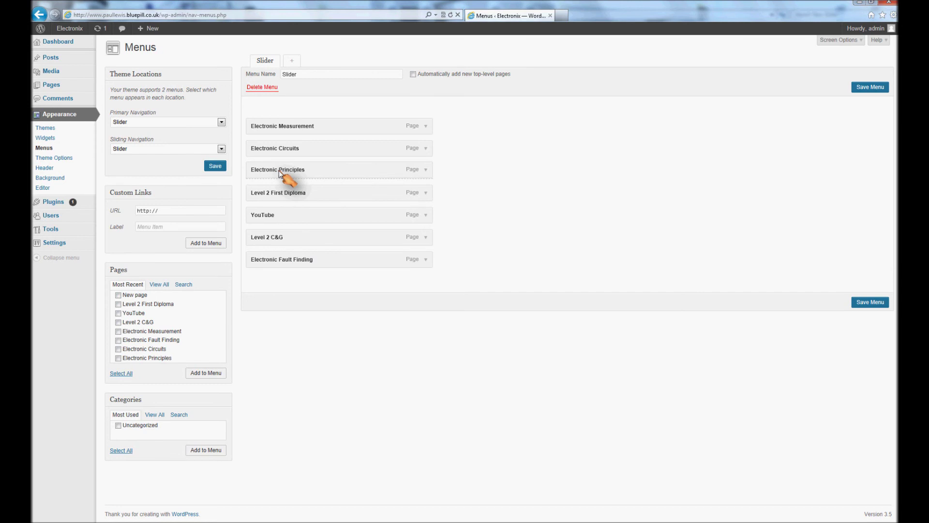
{"action": "left_click_drag", "start_coordinate": [286, 263], "coordinate": [293, 199]}
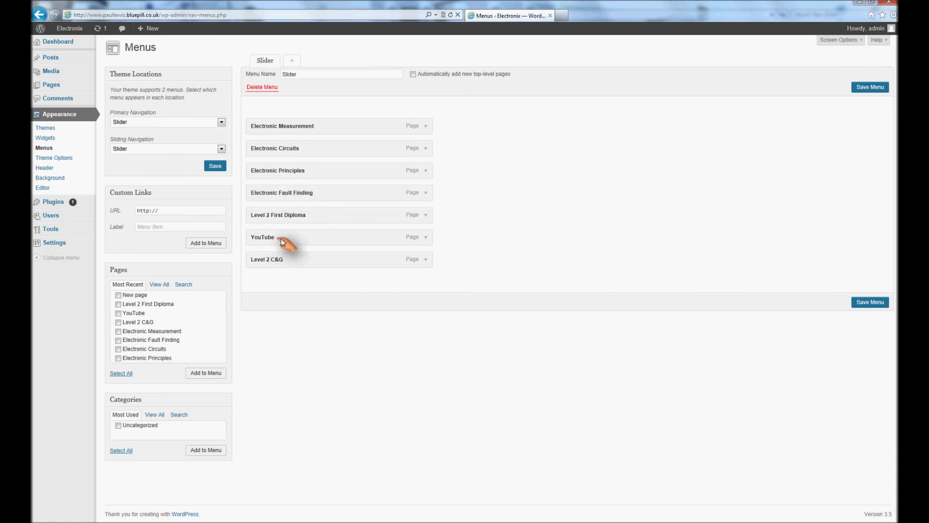
{"action": "left_click_drag", "start_coordinate": [281, 238], "coordinate": [280, 261]}
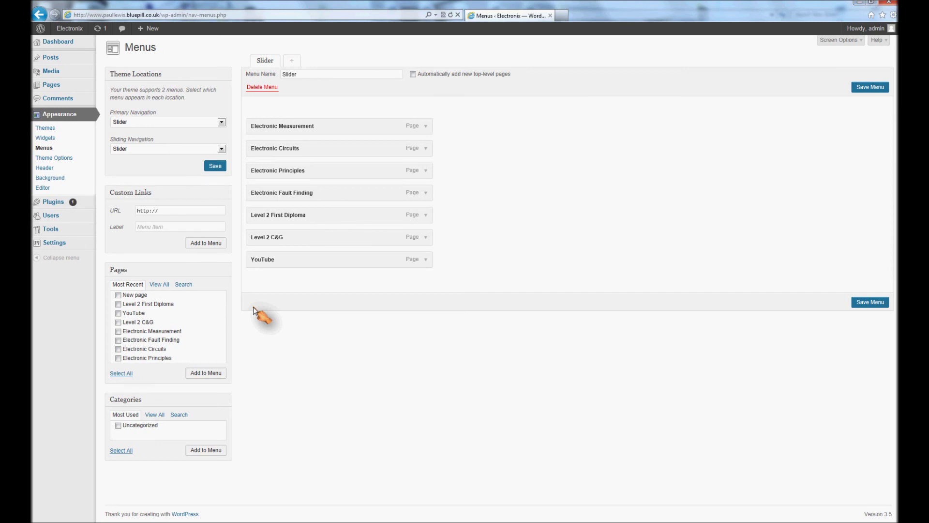
Step: Leave the Menus screen without saving and open Electronic Circuits for editing
{"action": "left_click", "coordinate": [51, 85]}
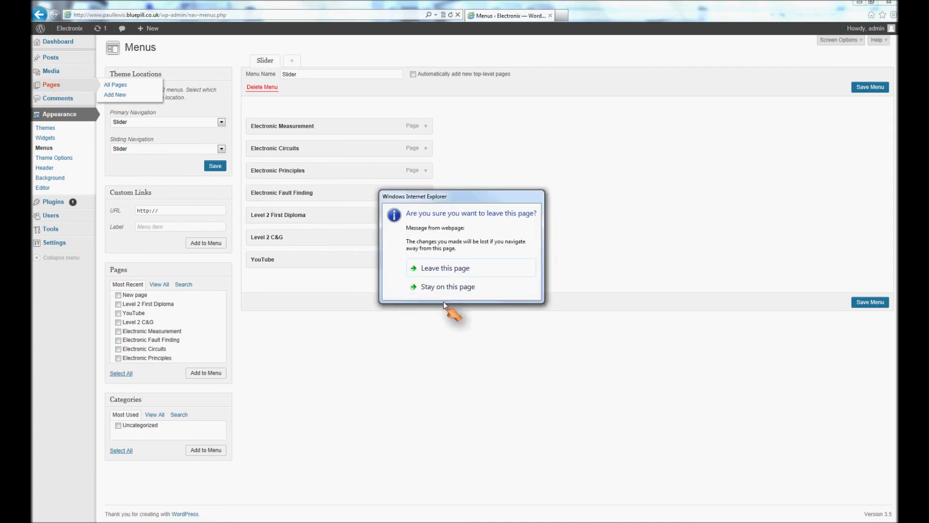
{"action": "left_click", "coordinate": [441, 269]}
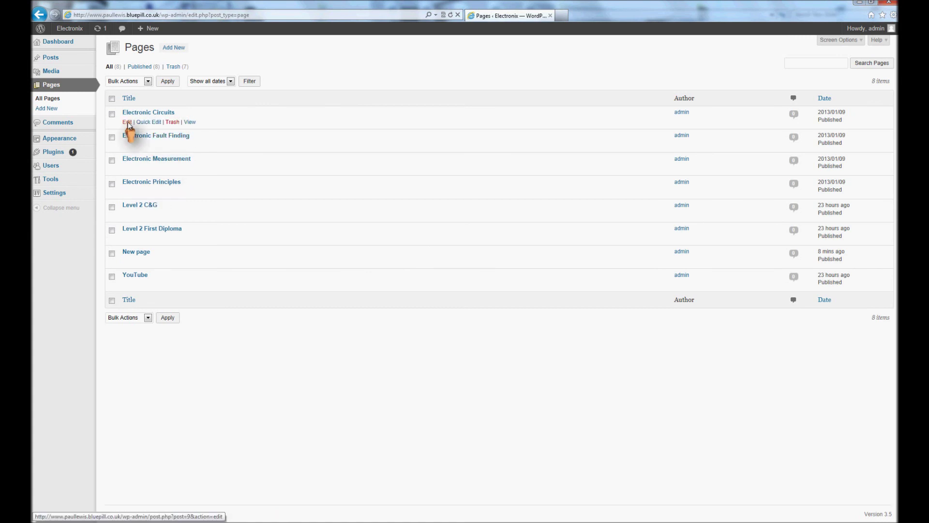
{"action": "left_click", "coordinate": [127, 121]}
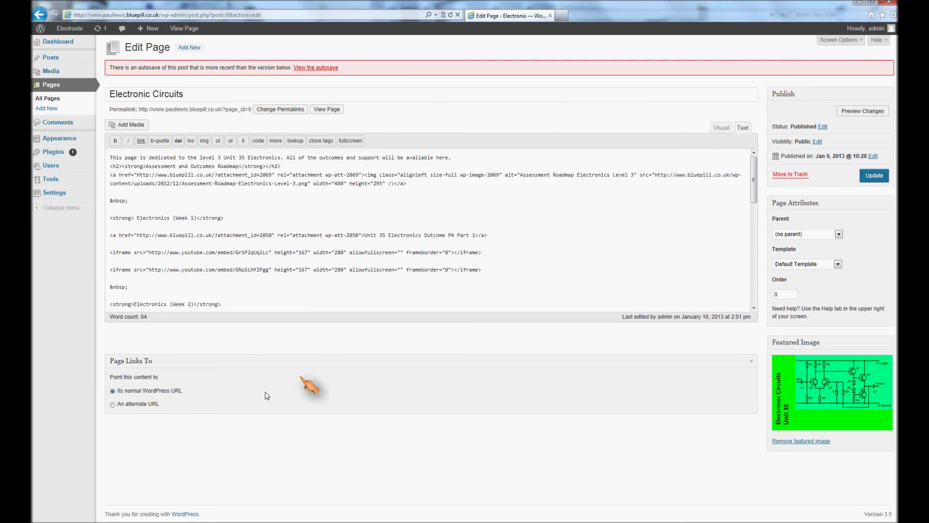
Step: Keep Electronic Circuits linked to its normal WordPress URL and update the page
{"action": "left_click", "coordinate": [112, 404]}
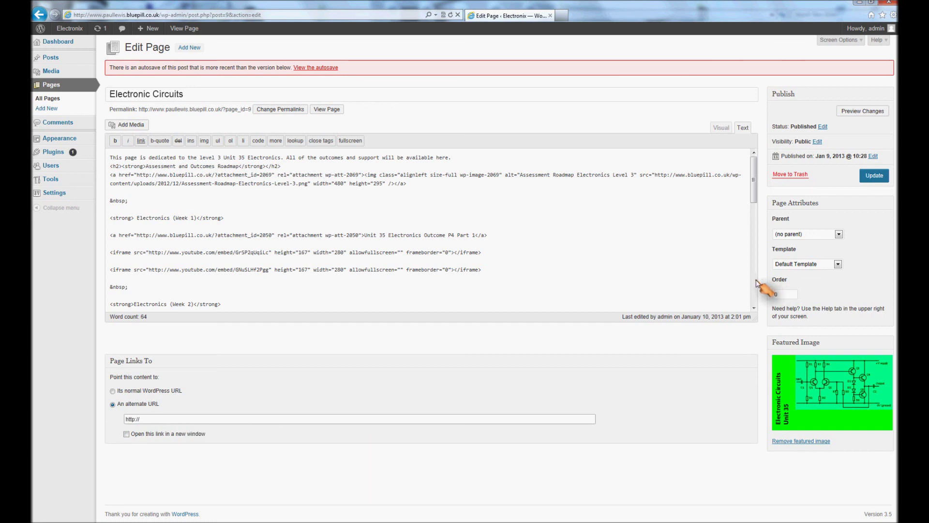
{"action": "left_click", "coordinate": [113, 391]}
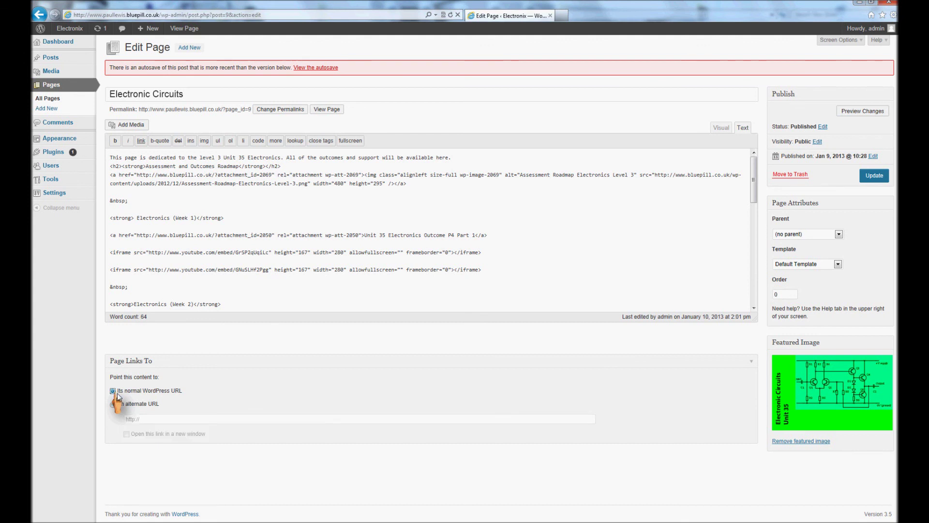
{"action": "left_click", "coordinate": [866, 173]}
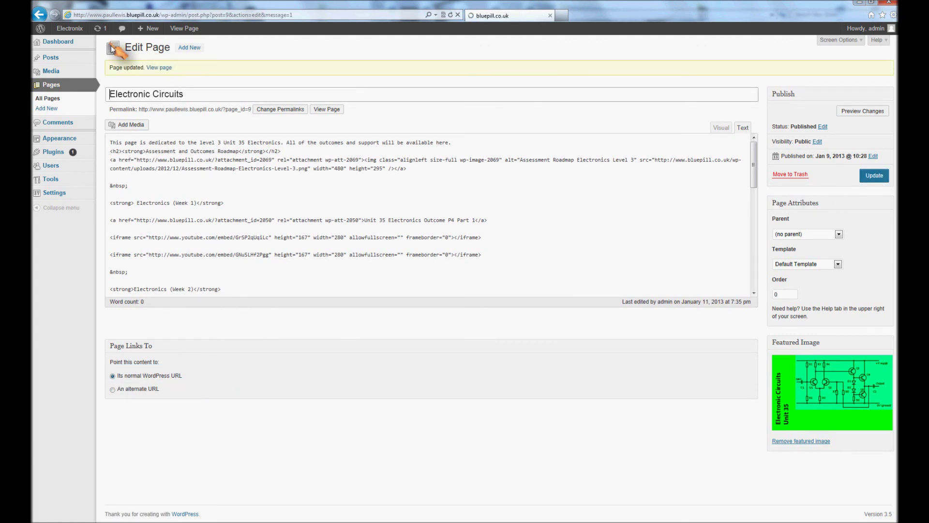
{"action": "left_click", "coordinate": [78, 31]}
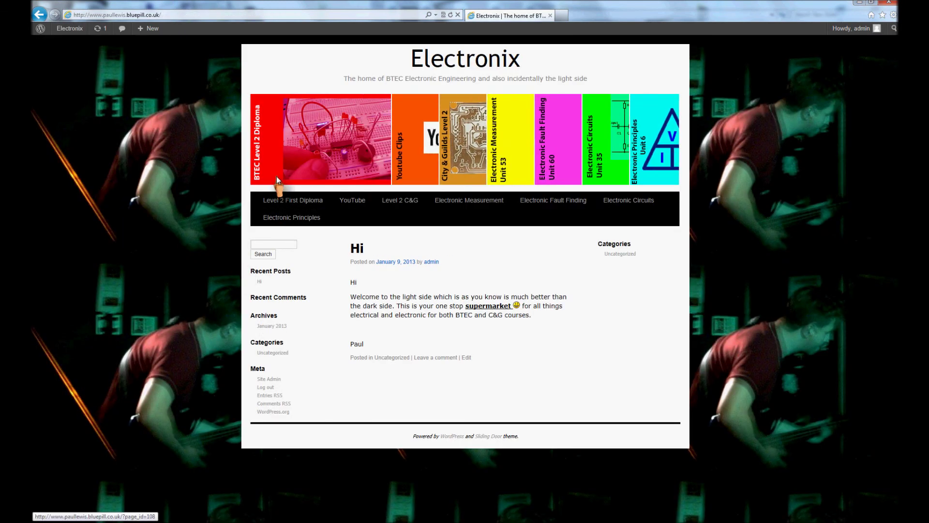
Step: Test the banner links for Level 2 First Diploma, YouTube, Measurement, Circuits, ending on Electronic Principles
{"action": "left_click", "coordinate": [277, 177]}
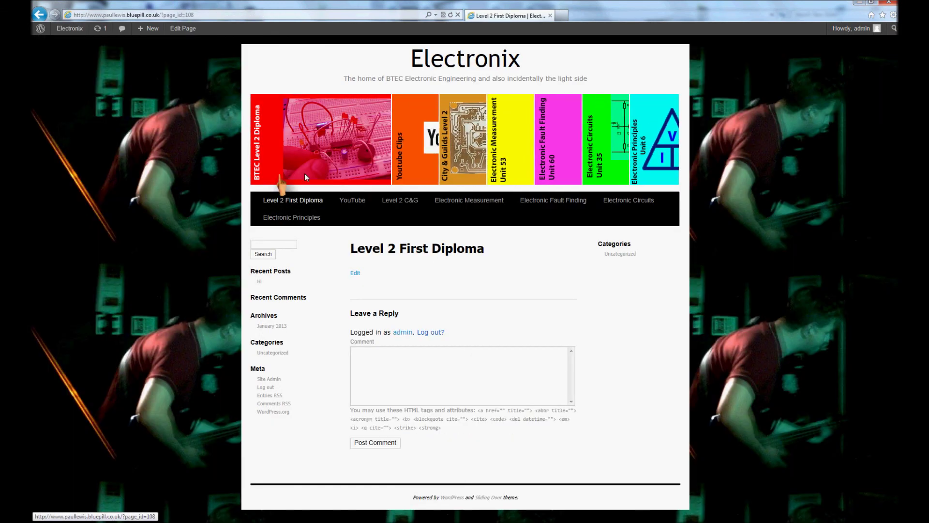
{"action": "left_click", "coordinate": [410, 167]}
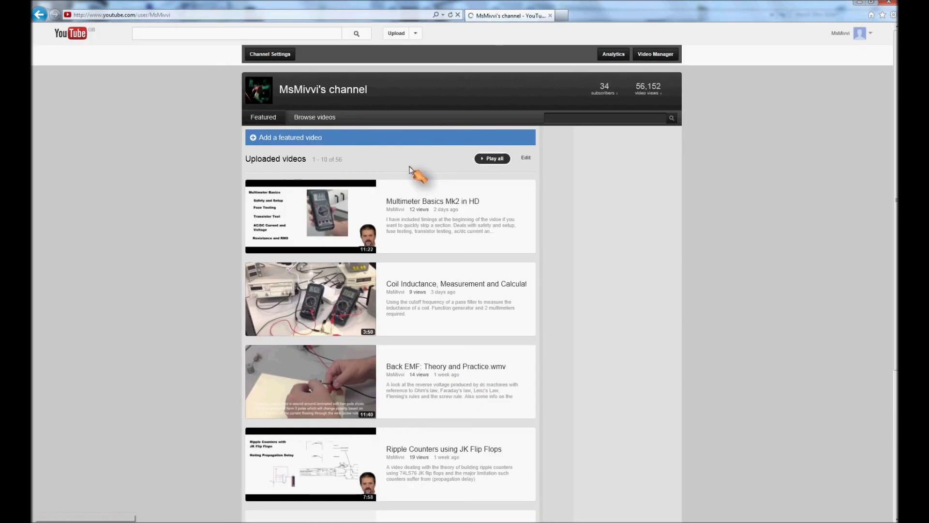
{"action": "left_click", "coordinate": [44, 19]}
{"action": "left_click", "coordinate": [469, 200]}
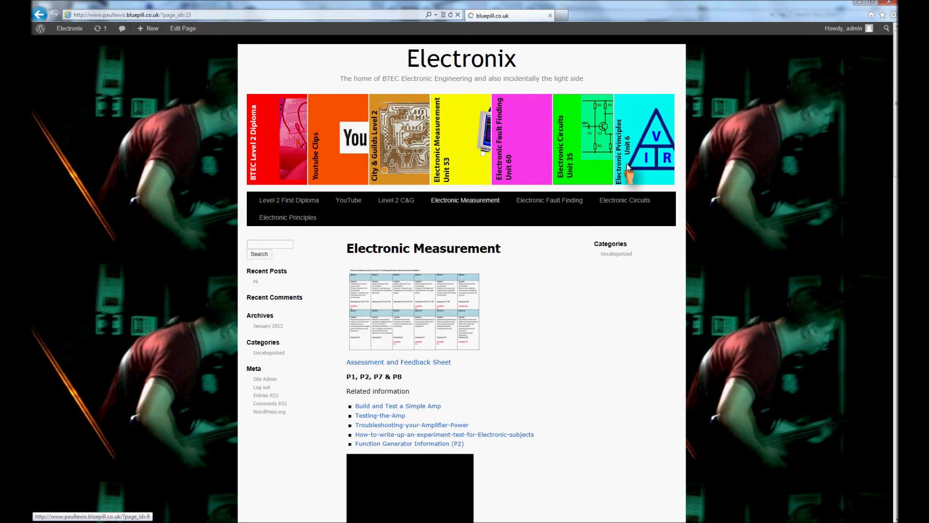
{"action": "left_click", "coordinate": [626, 164]}
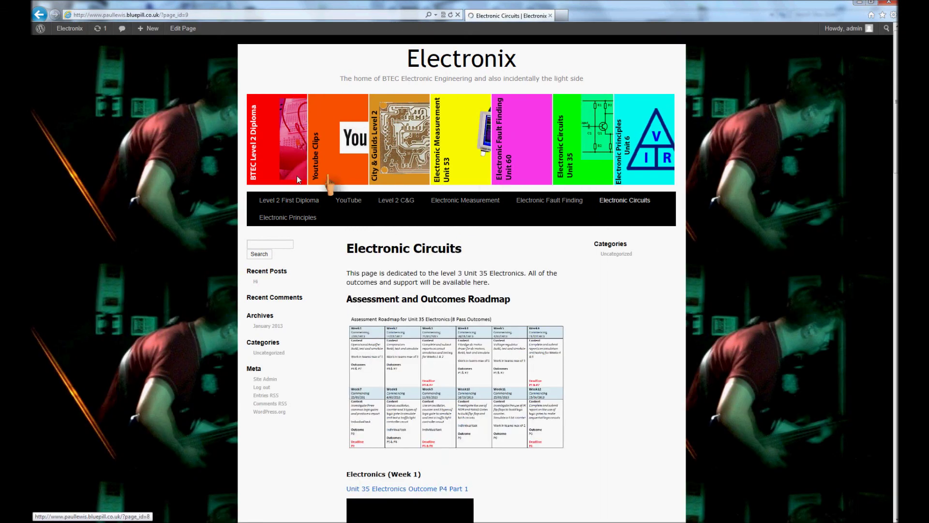
{"action": "left_click", "coordinate": [303, 216]}
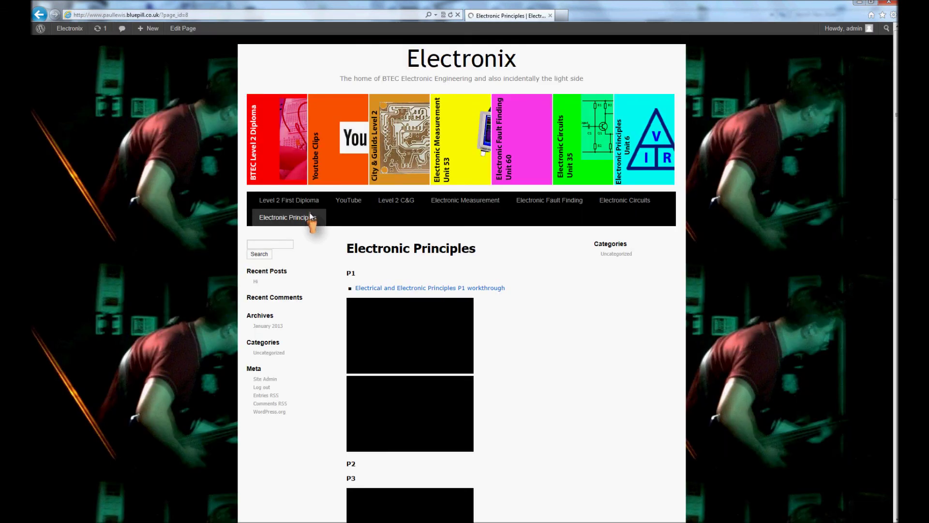